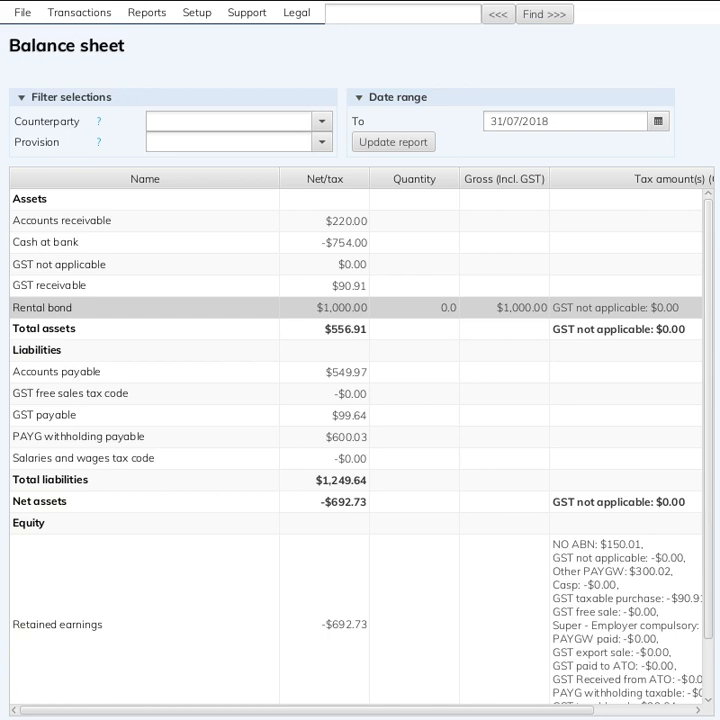
Open the Rental bond account's reconciliation from the balance sheet and select the landlord's bond payment for review
{"action": "left_click", "coordinate": [190, 318]}
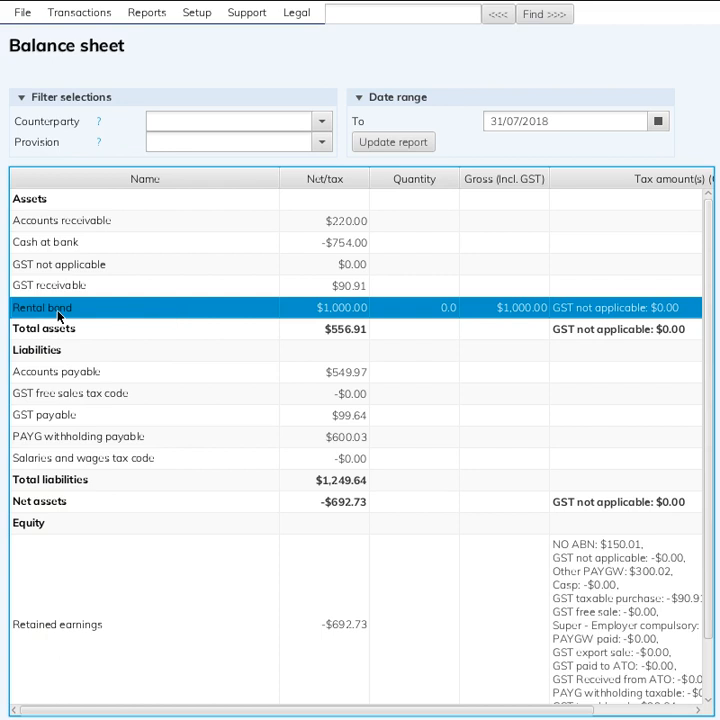
{"action": "double_click", "coordinate": [102, 314]}
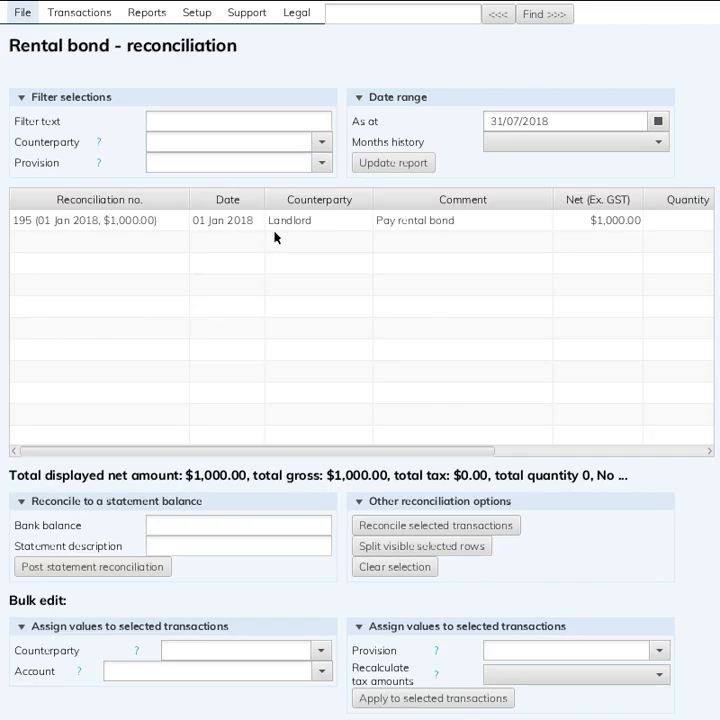
{"action": "left_click", "coordinate": [576, 222]}
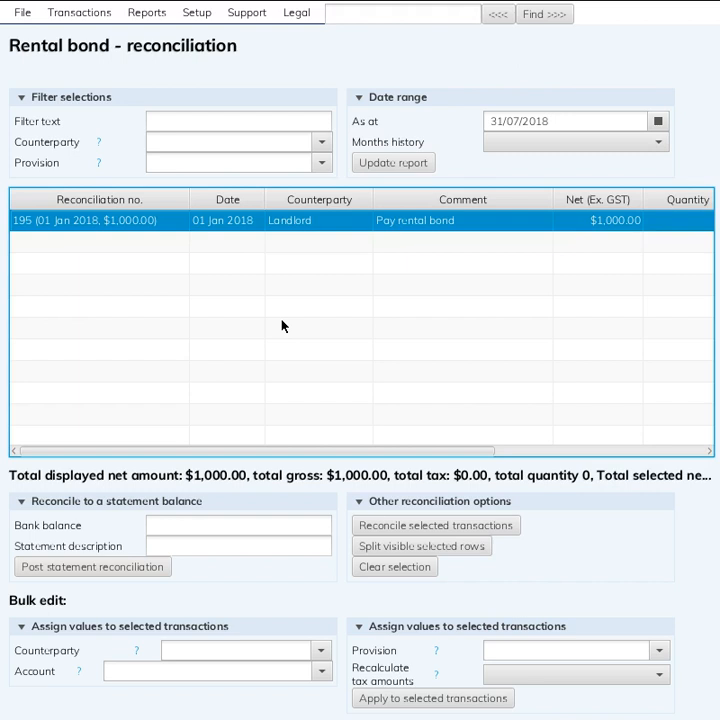
Start a Cash received transaction in the bank reconciliation, dated 13/11/2018
{"action": "left_click", "coordinate": [77, 24]}
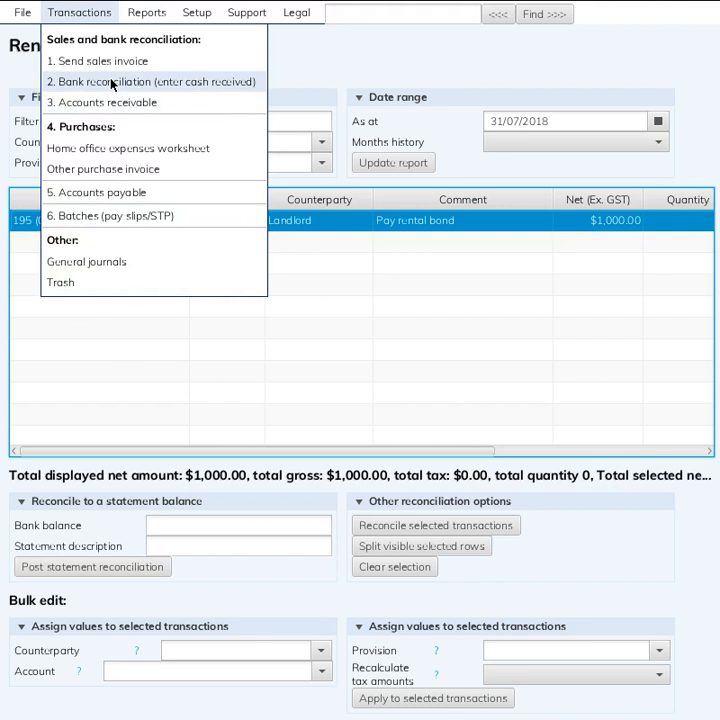
{"action": "left_click", "coordinate": [112, 84]}
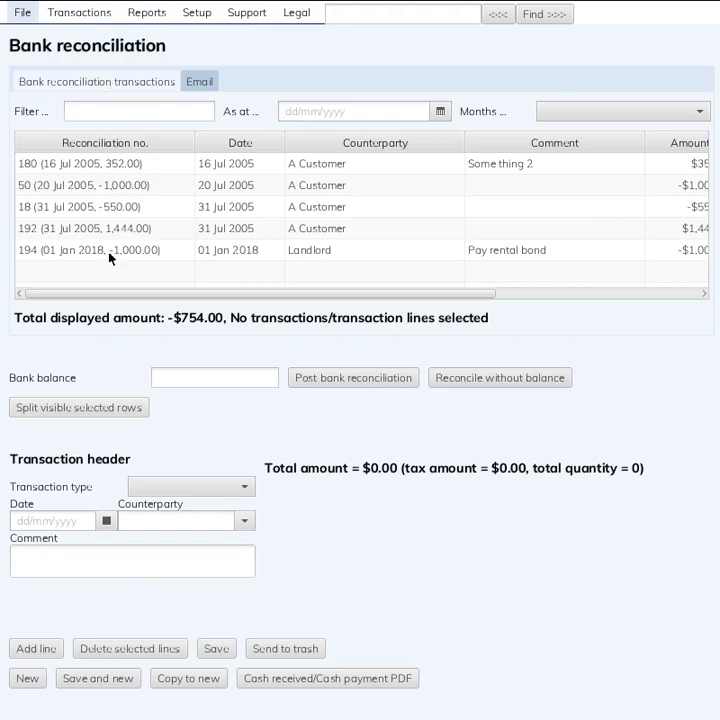
{"action": "left_click", "coordinate": [167, 488]}
{"action": "left_click", "coordinate": [169, 540]}
{"action": "left_click", "coordinate": [105, 549]}
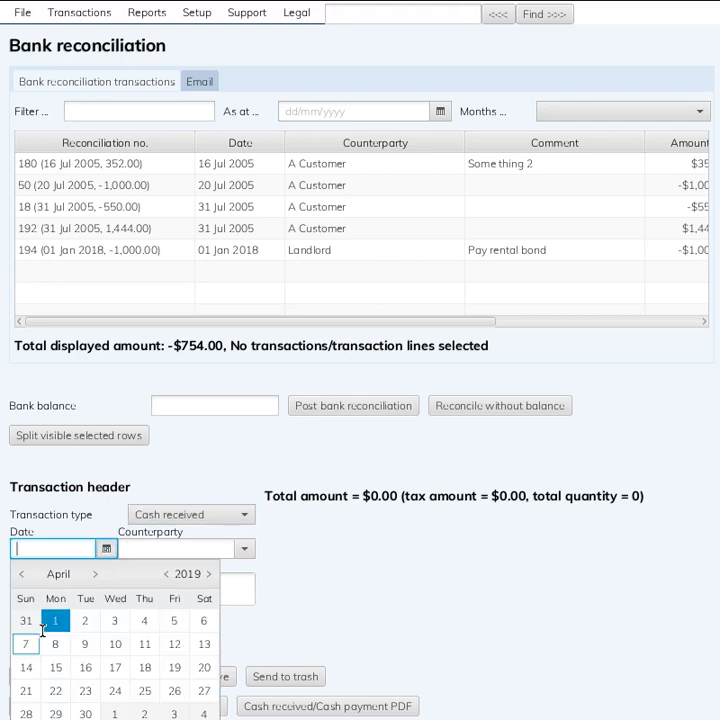
{"action": "left_click", "coordinate": [20, 574]}
{"action": "left_click", "coordinate": [20, 574]}
{"action": "left_click", "coordinate": [20, 574]}
{"action": "left_click", "coordinate": [20, 574]}
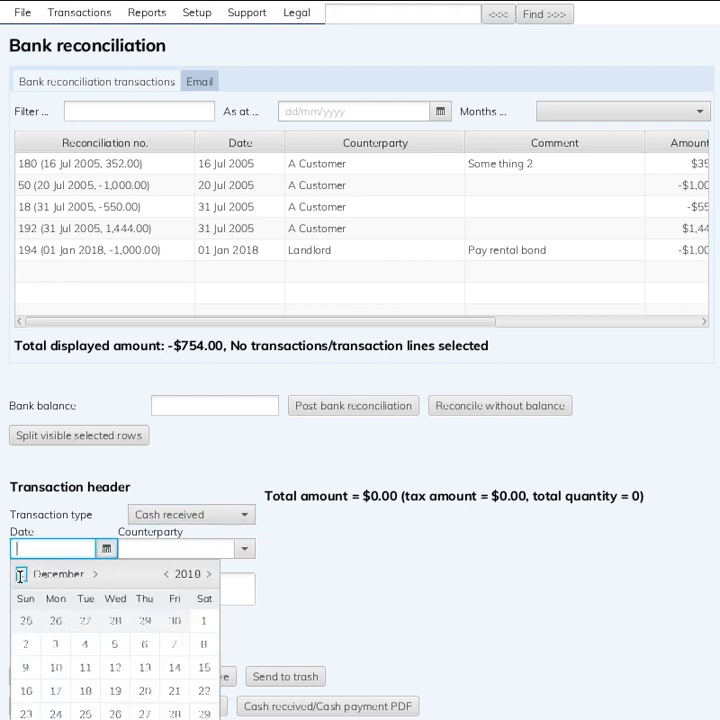
{"action": "left_click", "coordinate": [20, 574]}
{"action": "left_click", "coordinate": [85, 667]}
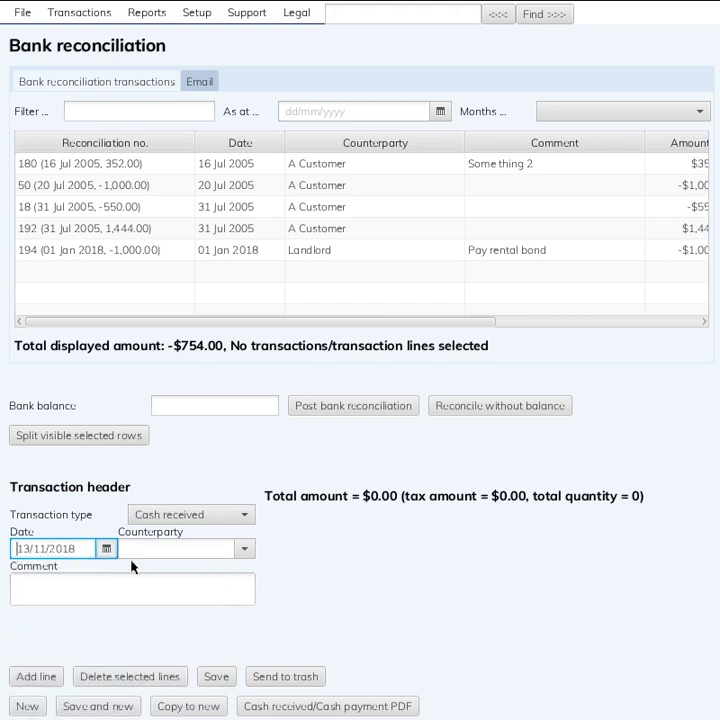
Set the transaction's counterparty to Landlord and enter the comment "Refund rental bond"
{"action": "left_click", "coordinate": [143, 557]}
{"action": "type", "text": "land"}
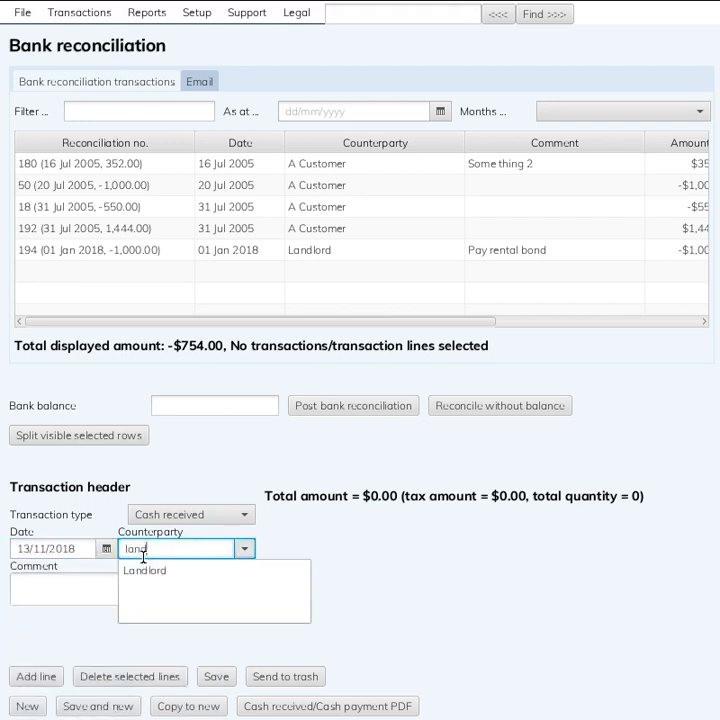
{"action": "key", "text": "Down"}
{"action": "key", "text": "Tab"}
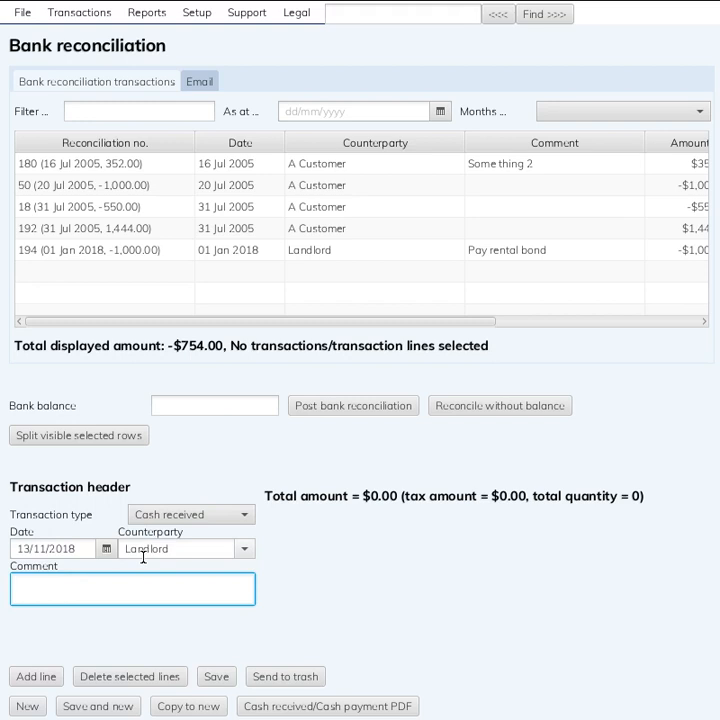
{"action": "type", "text": "Refund rental bond"}
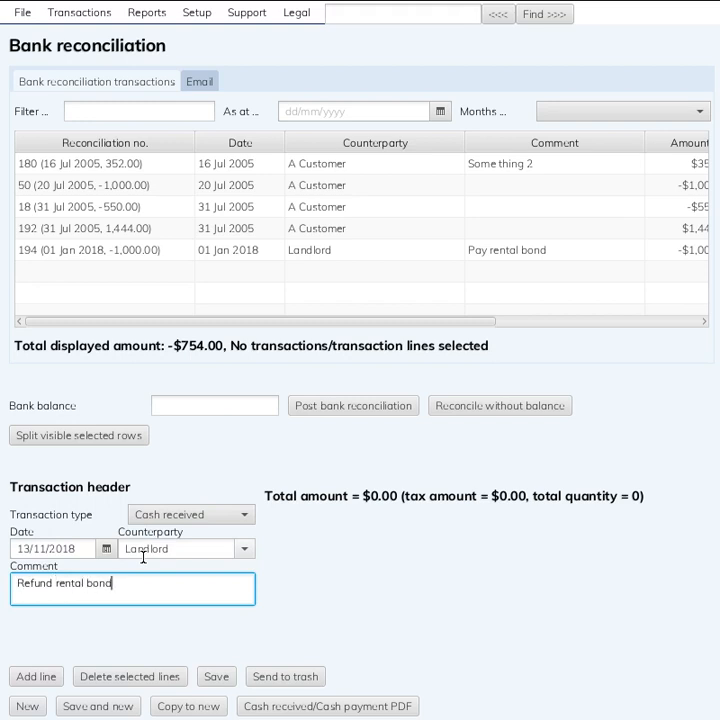
Add a transaction line with an amount of 1000 allocated to the Rental bond account
{"action": "left_click", "coordinate": [36, 676]}
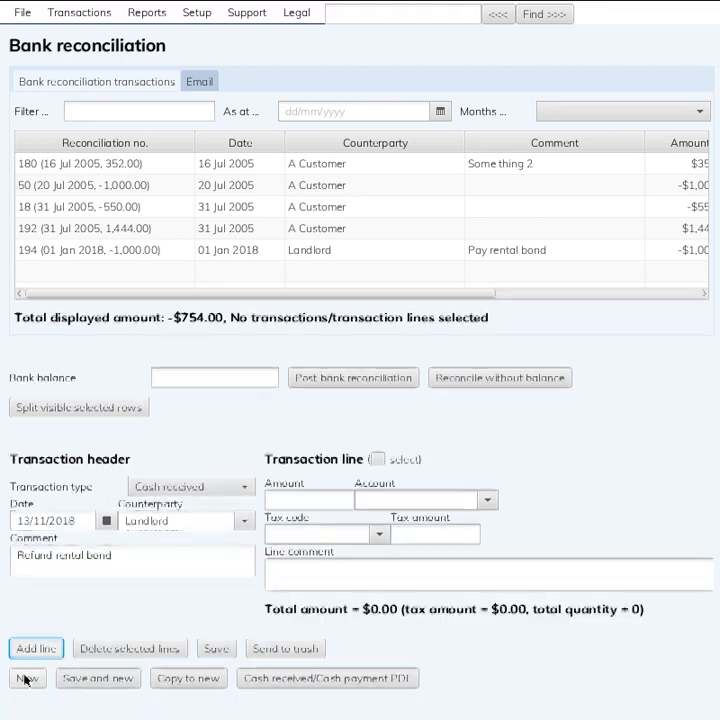
{"action": "left_click", "coordinate": [292, 500]}
{"action": "type", "text": "1000"}
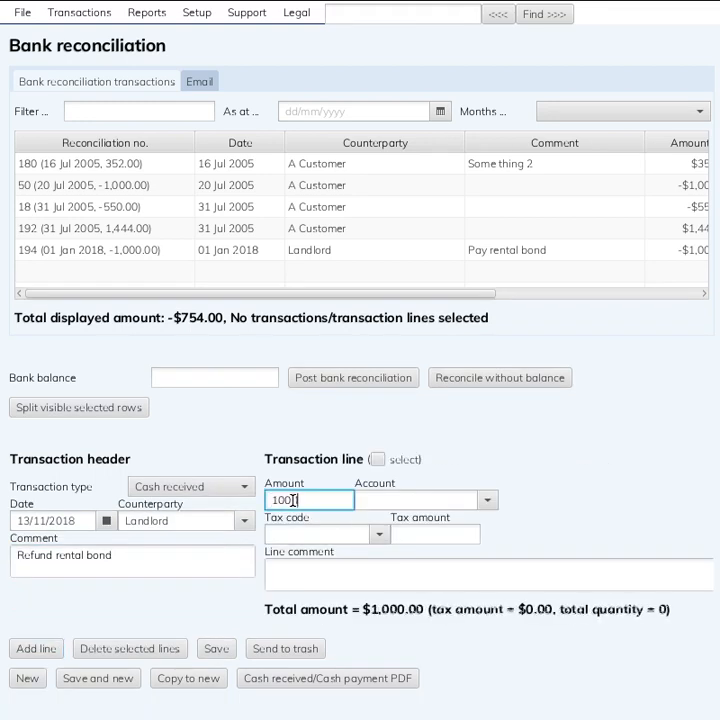
{"action": "key", "text": "Tab"}
{"action": "type", "text": "rent"}
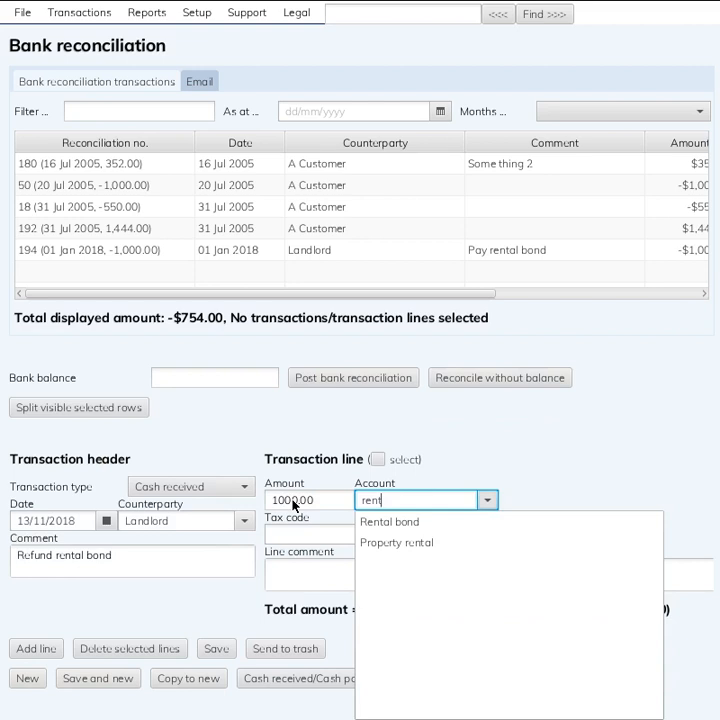
{"action": "key", "text": "Down"}
{"action": "key", "text": "Tab"}
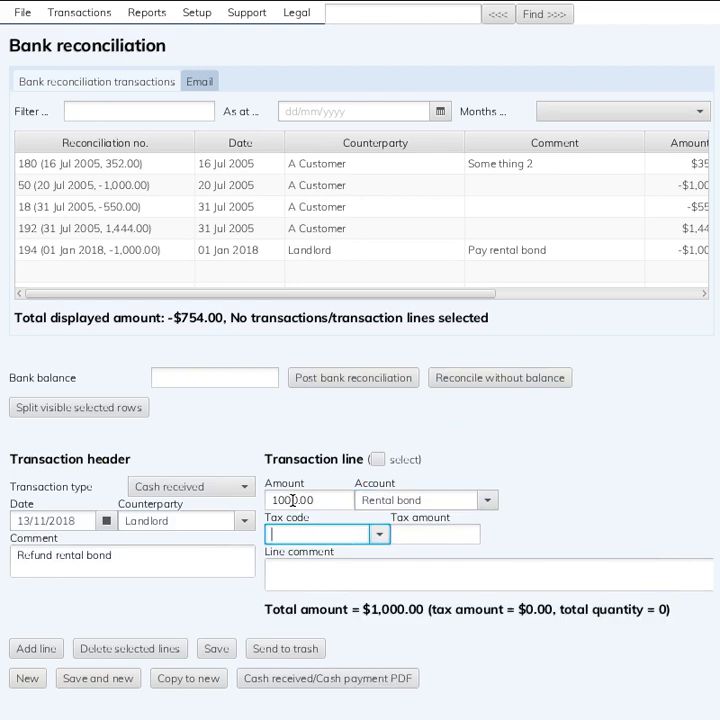
Set the line's tax code to GST not applicable and save the bond refund transaction
{"action": "type", "text": "not"}
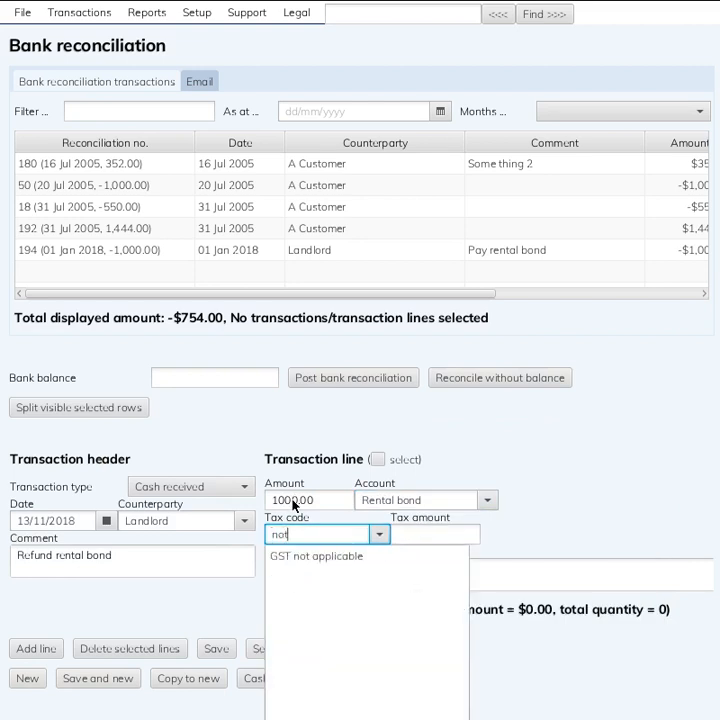
{"action": "key", "text": "Down"}
{"action": "key", "text": "Tab"}
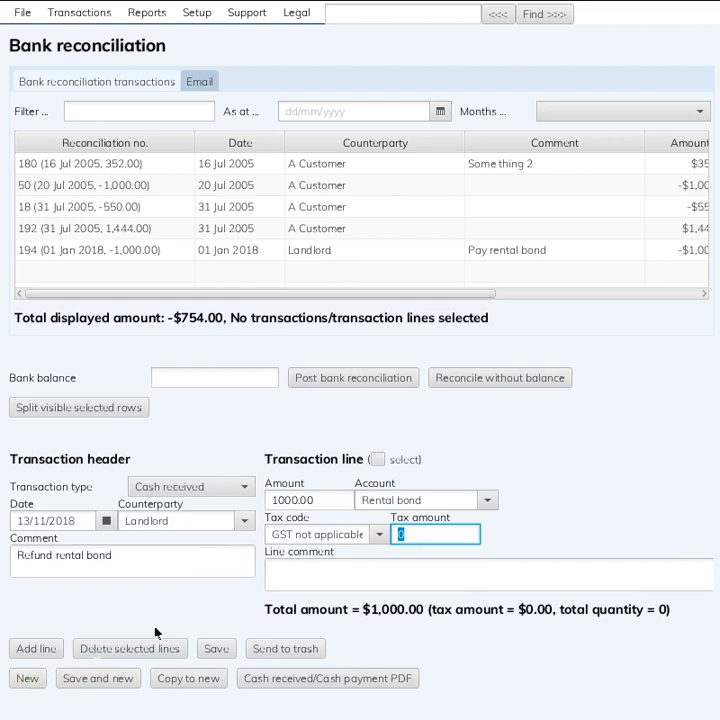
{"action": "left_click", "coordinate": [207, 646]}
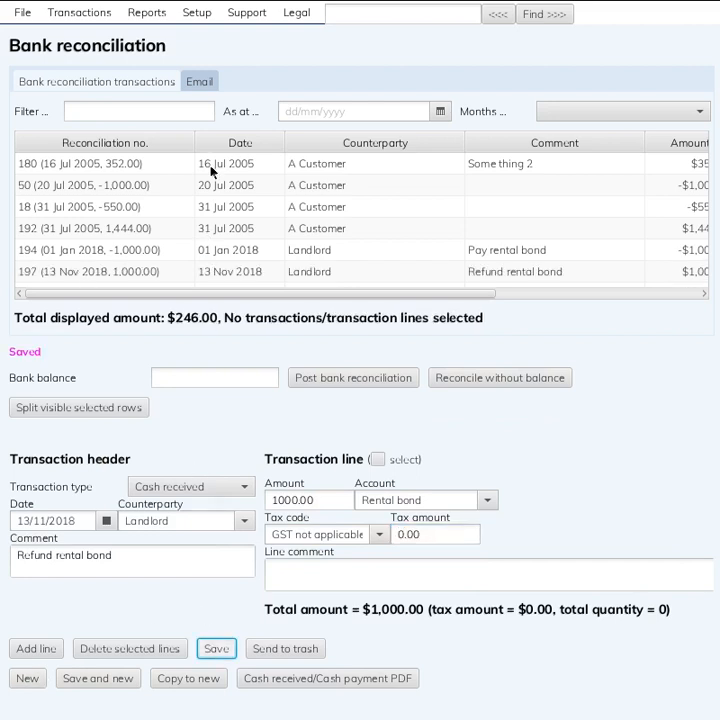
Compare the landlord's bond payment and bond refund in the bank reconciliation list, selecting them together and individually
{"action": "left_click", "coordinate": [129, 252]}
{"action": "left_click", "coordinate": [131, 276], "text": "shift"}
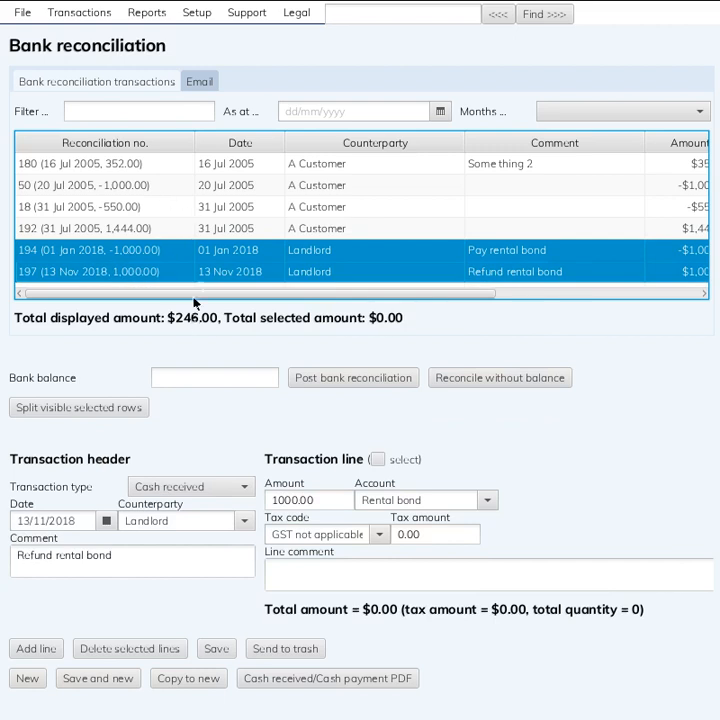
{"action": "left_click", "coordinate": [204, 252]}
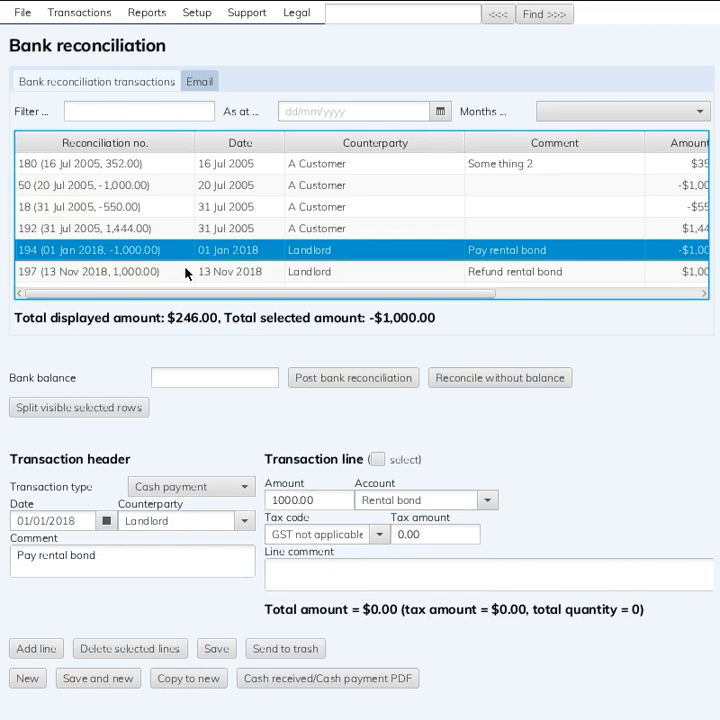
{"action": "left_click", "coordinate": [185, 272]}
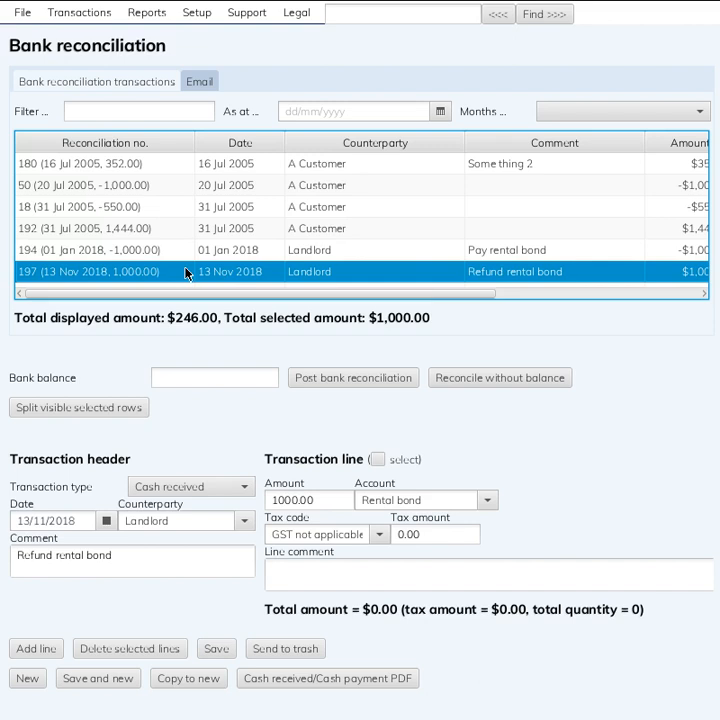
Open the balance sheet and update it for the period to 31/07/2019
{"action": "left_click", "coordinate": [141, 15]}
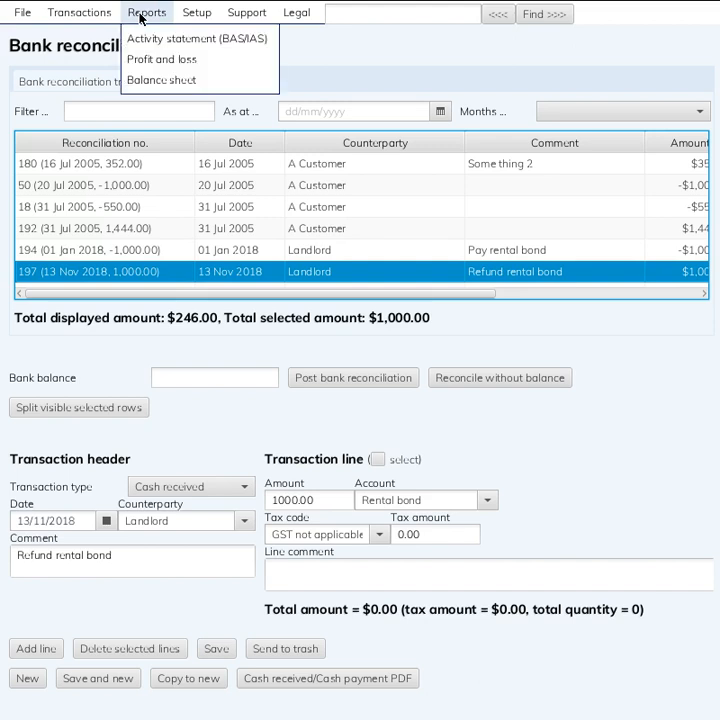
{"action": "left_click", "coordinate": [160, 80]}
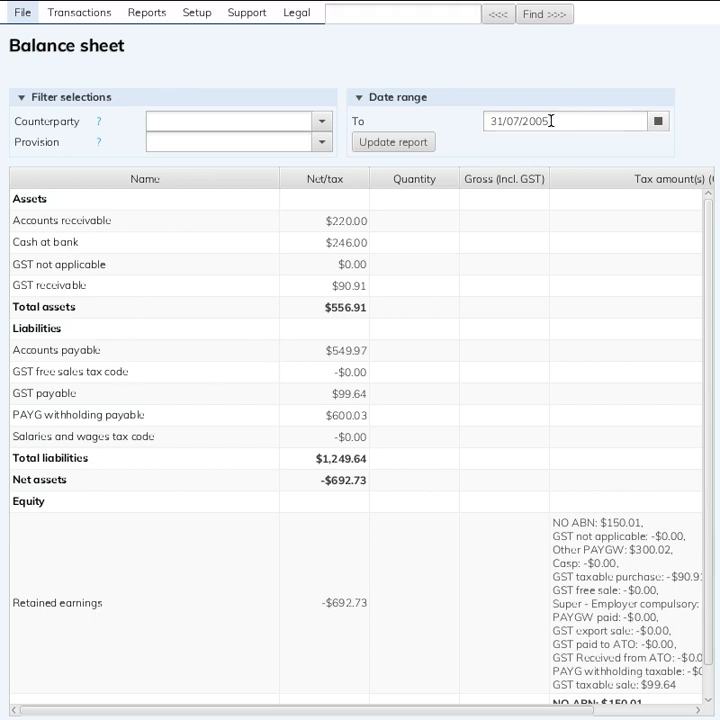
{"action": "left_click_drag", "start_coordinate": [535, 122], "coordinate": [543, 124]}
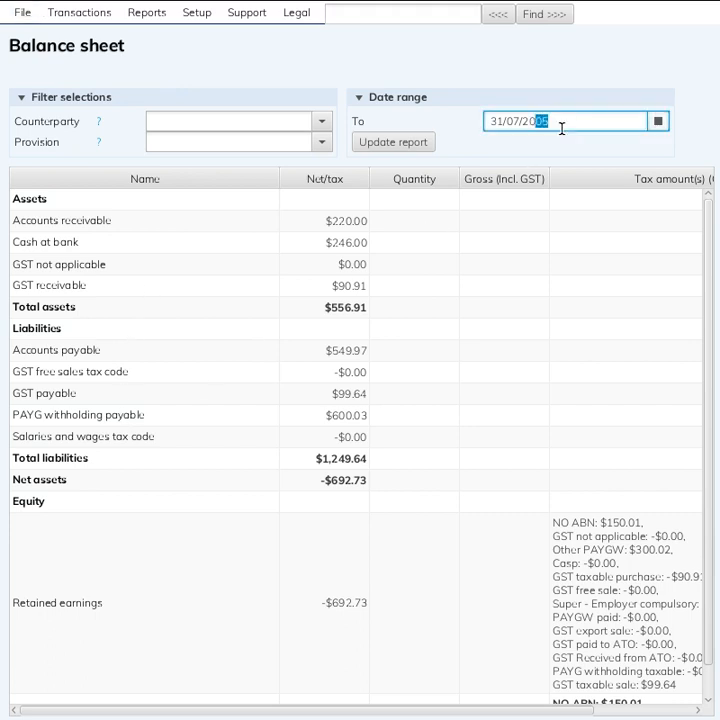
{"action": "type", "text": "19"}
{"action": "key", "text": "Tab"}
{"action": "key", "text": "space"}
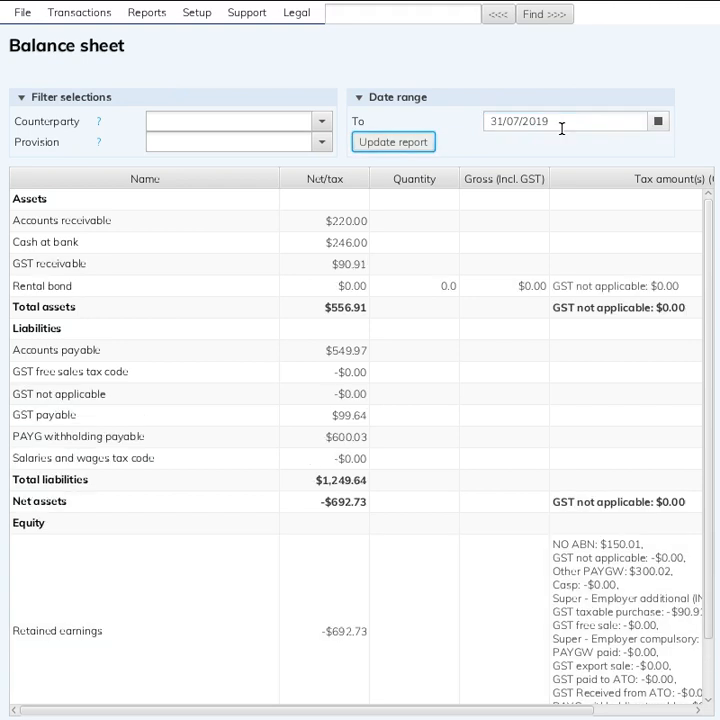
Open the Rental bond reconciliation from the balance sheet and examine its payment and refund entries
{"action": "left_click", "coordinate": [197, 291]}
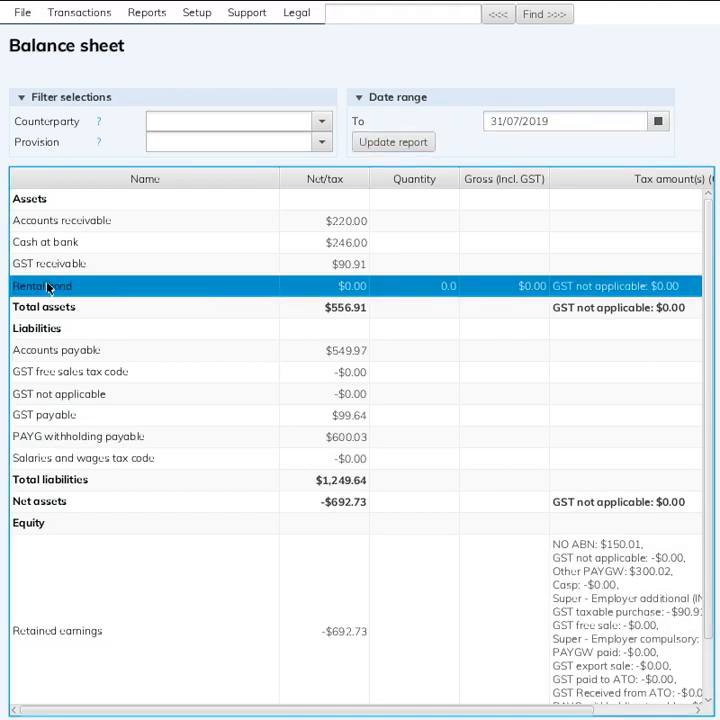
{"action": "double_click", "coordinate": [360, 290]}
{"action": "left_click", "coordinate": [328, 228]}
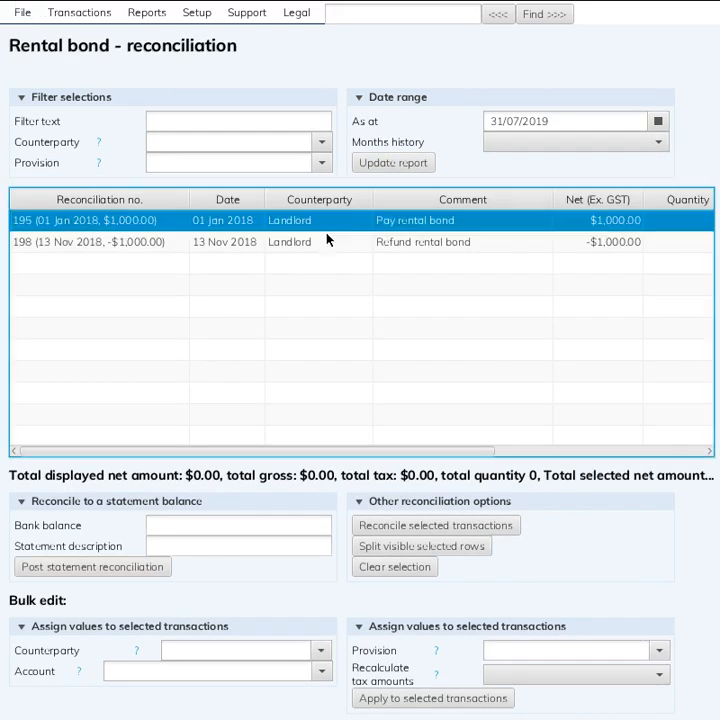
{"action": "left_click", "coordinate": [328, 241]}
{"action": "left_click", "coordinate": [433, 223]}
{"action": "left_click", "coordinate": [427, 246]}
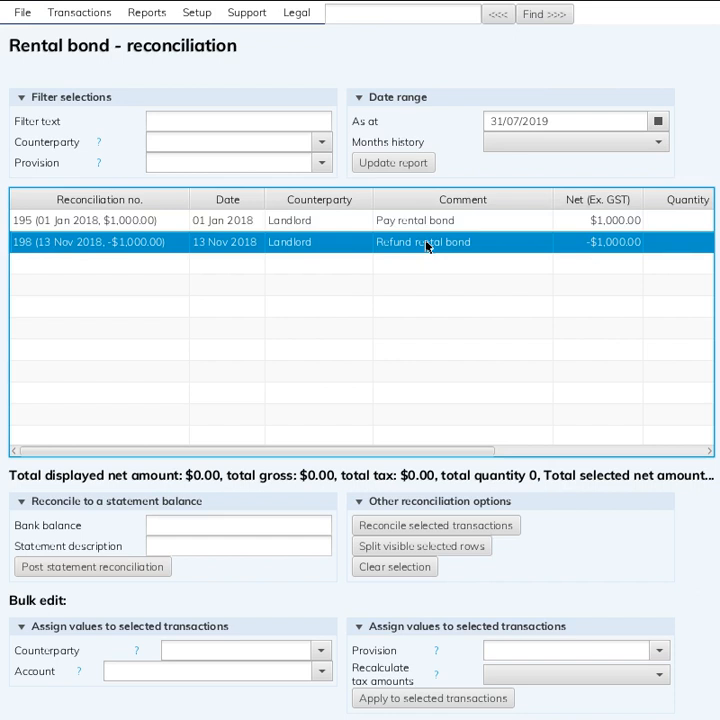
Reconcile the "Pay rental bond" and "Refund rental bond" transactions against each other without a statement balance
{"action": "left_click", "coordinate": [366, 226]}
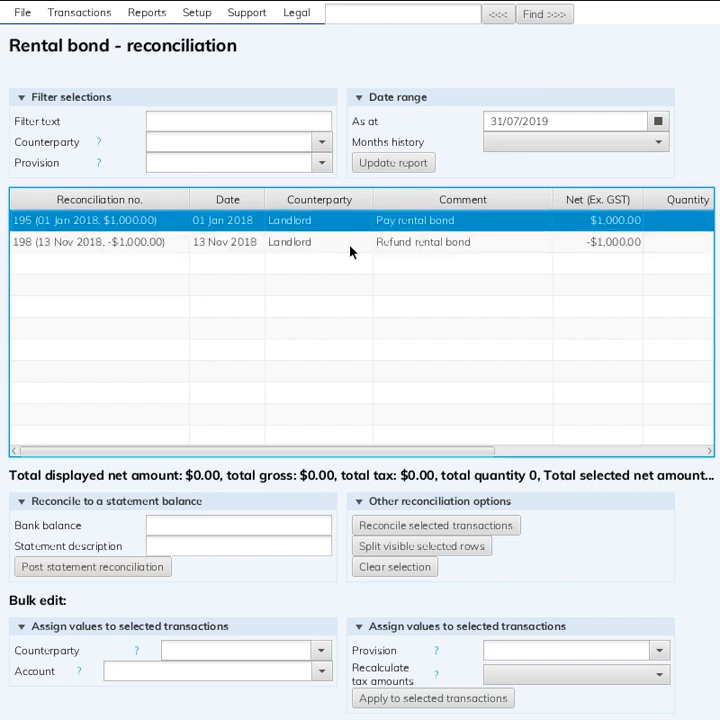
{"action": "left_click", "coordinate": [349, 245], "text": "ctrl"}
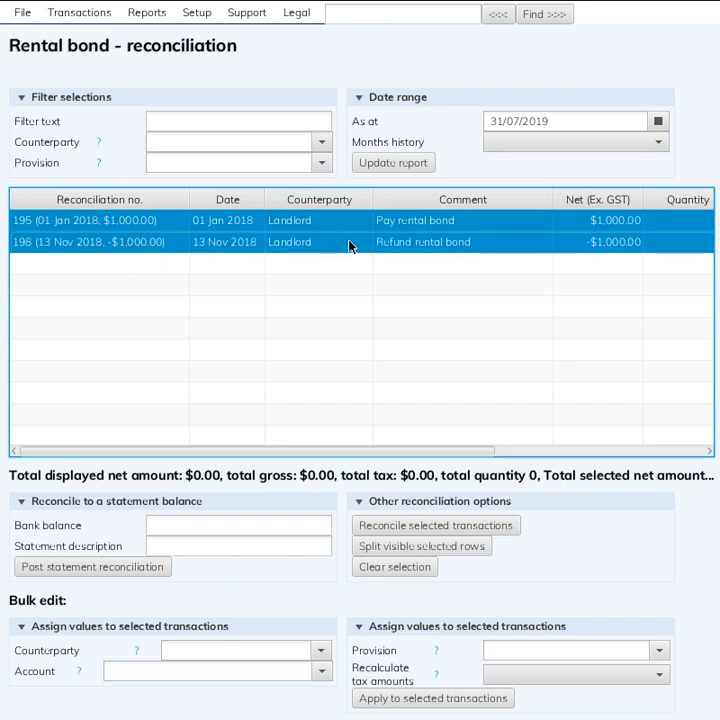
{"action": "left_click", "coordinate": [432, 527]}
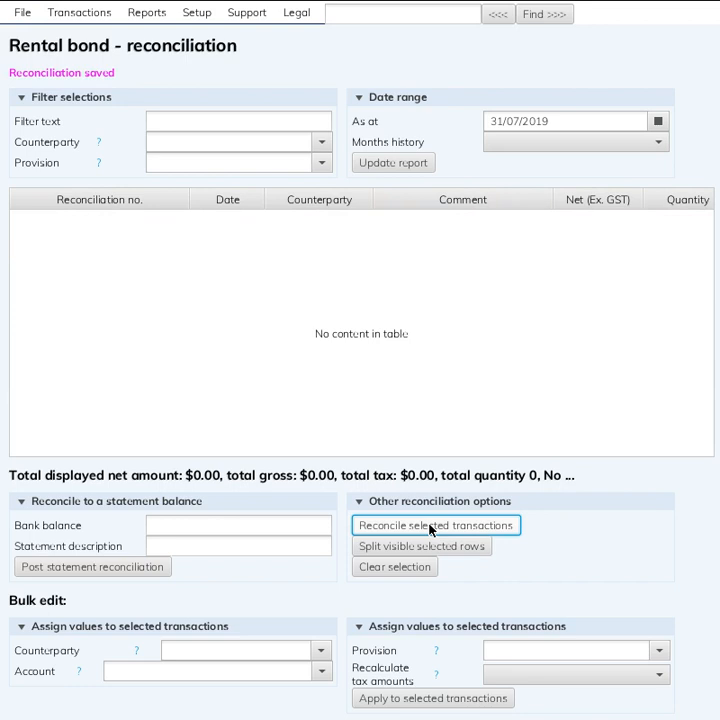
Update the Rental bond reconciliation report to show 1 year of history
{"action": "left_click", "coordinate": [626, 143]}
{"action": "left_click", "coordinate": [546, 268]}
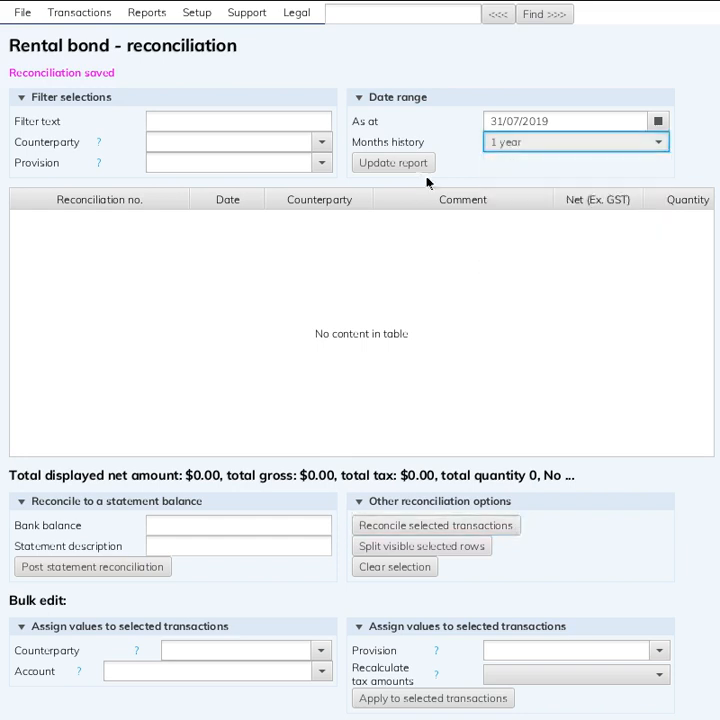
{"action": "left_click", "coordinate": [415, 163]}
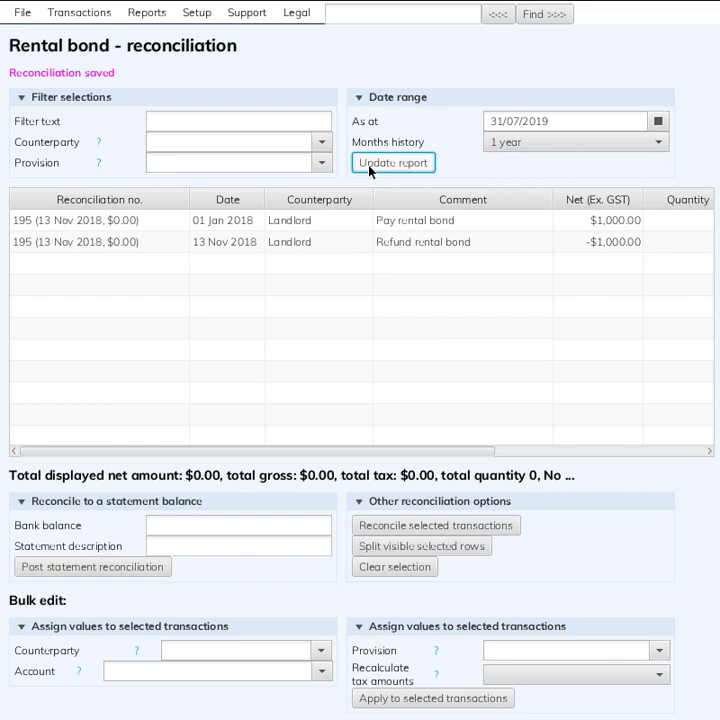
Limit the Rental bond reconciliation report to just outstanding amounts and update it
{"action": "left_click", "coordinate": [509, 142]}
{"action": "left_click", "coordinate": [505, 164]}
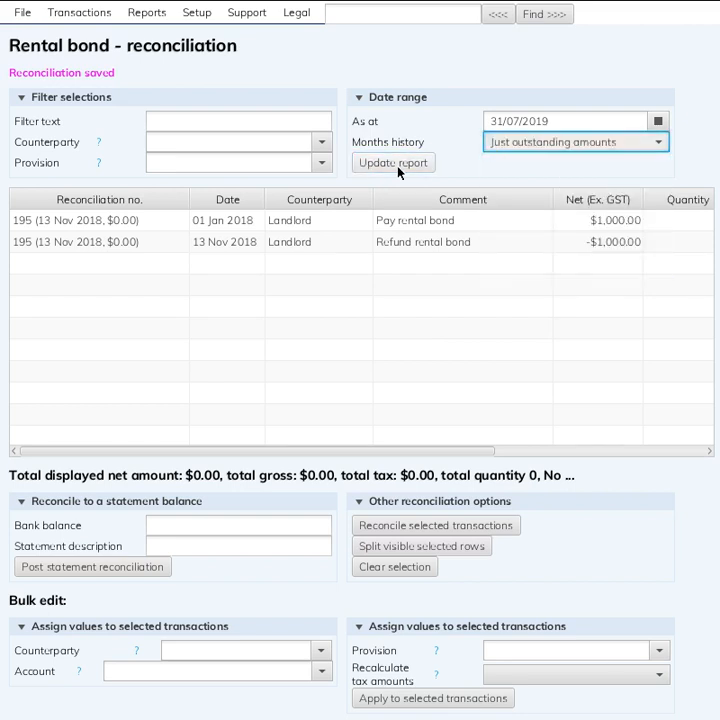
{"action": "left_click", "coordinate": [397, 166]}
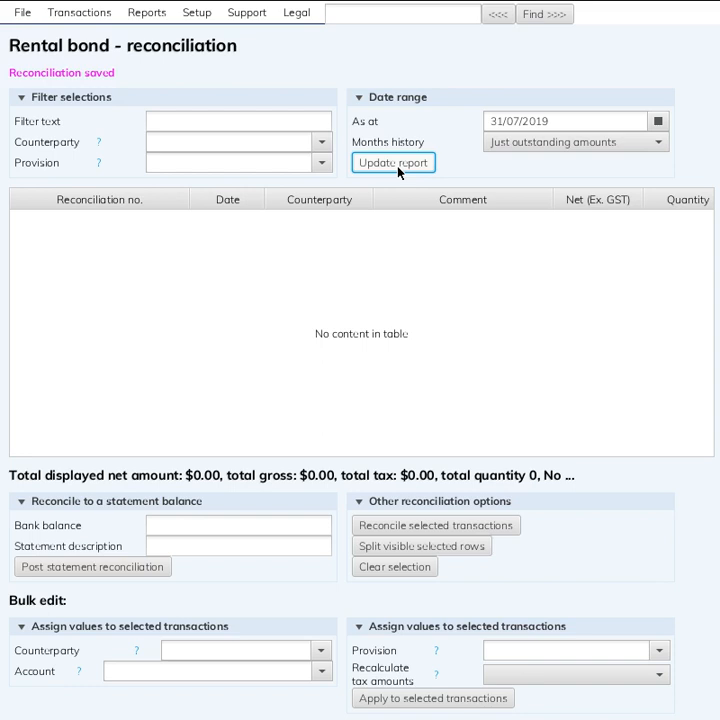
Open the transactions of the Business Activity Statement for 01 Jul 2005 to 31 Jul 2005
{"action": "left_click", "coordinate": [160, 12]}
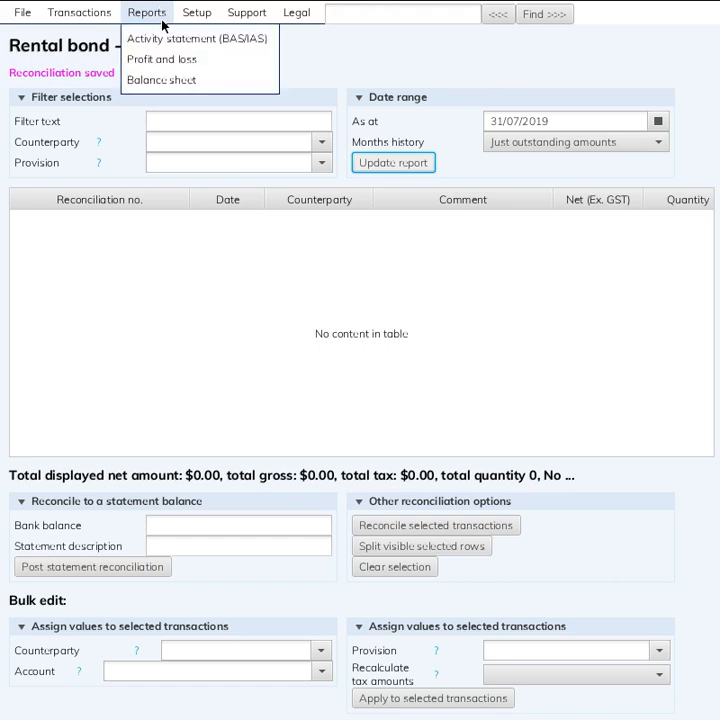
{"action": "left_click", "coordinate": [163, 37]}
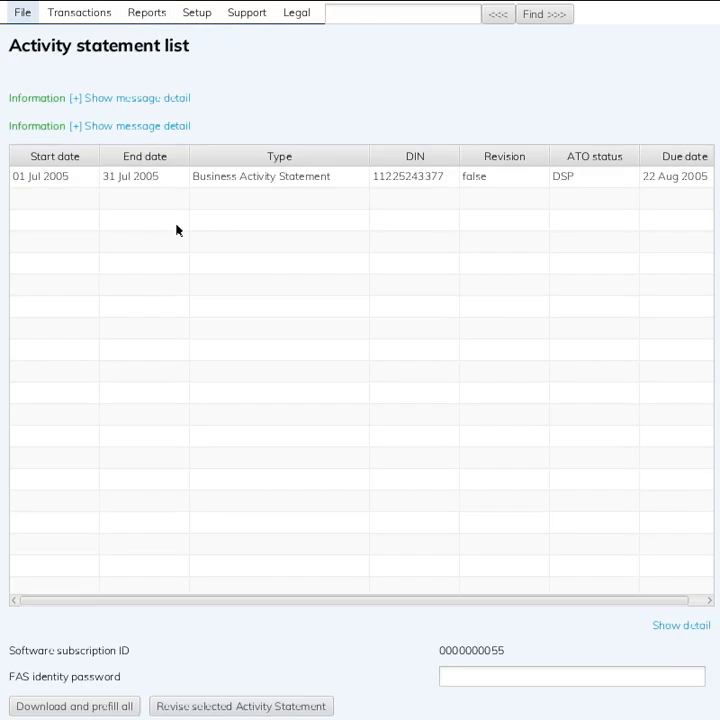
{"action": "double_click", "coordinate": [183, 177]}
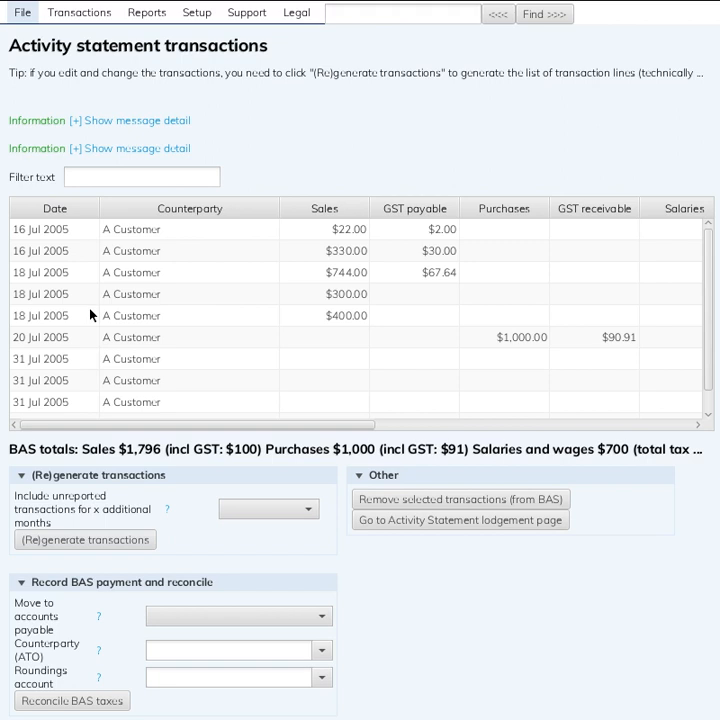
Examine the July 2005 sales and GST payable transactions, check the Activity Statement lodgement page, and return to the transactions
{"action": "left_click", "coordinate": [463, 236]}
{"action": "left_click", "coordinate": [436, 320], "text": "shift"}
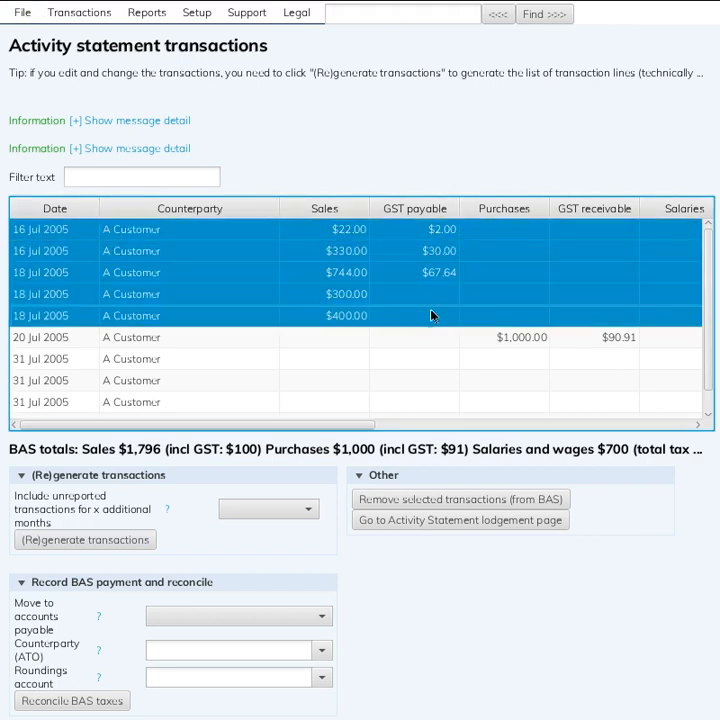
{"action": "left_click", "coordinate": [442, 234]}
{"action": "left_click", "coordinate": [388, 274], "text": "shift"}
{"action": "left_click", "coordinate": [387, 298]}
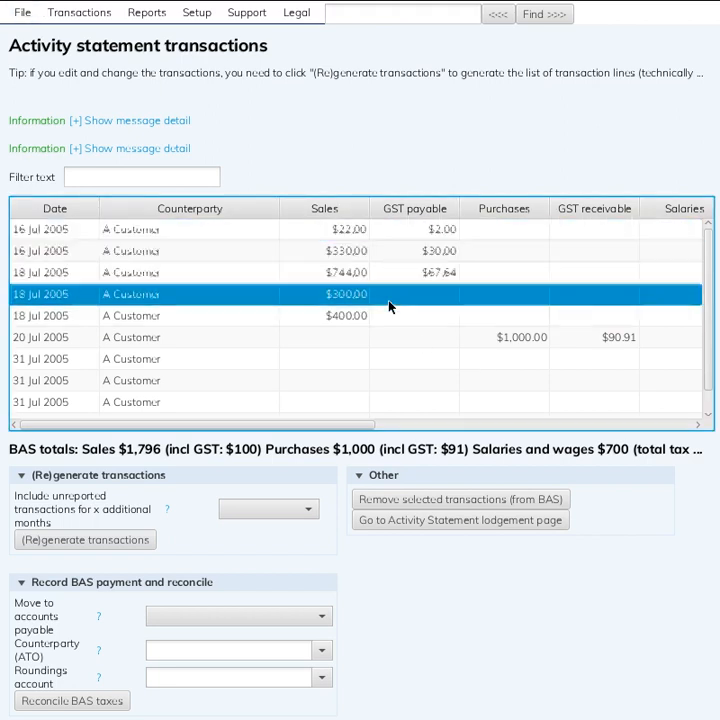
{"action": "left_click", "coordinate": [390, 316]}
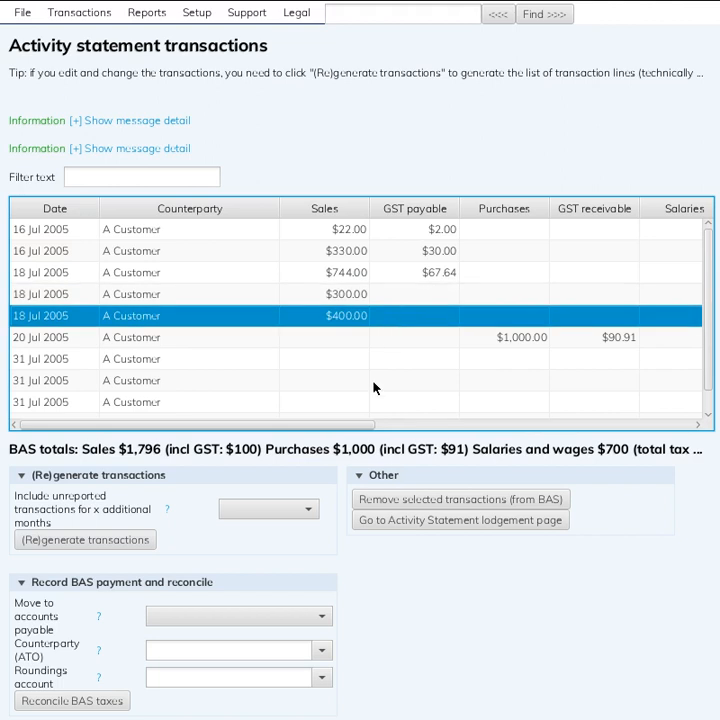
{"action": "left_click", "coordinate": [455, 273]}
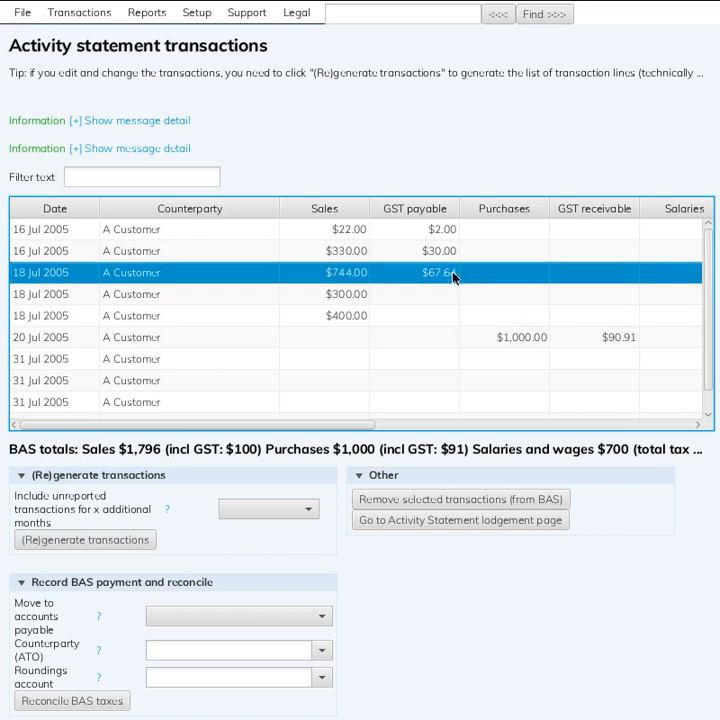
{"action": "left_click", "coordinate": [408, 518]}
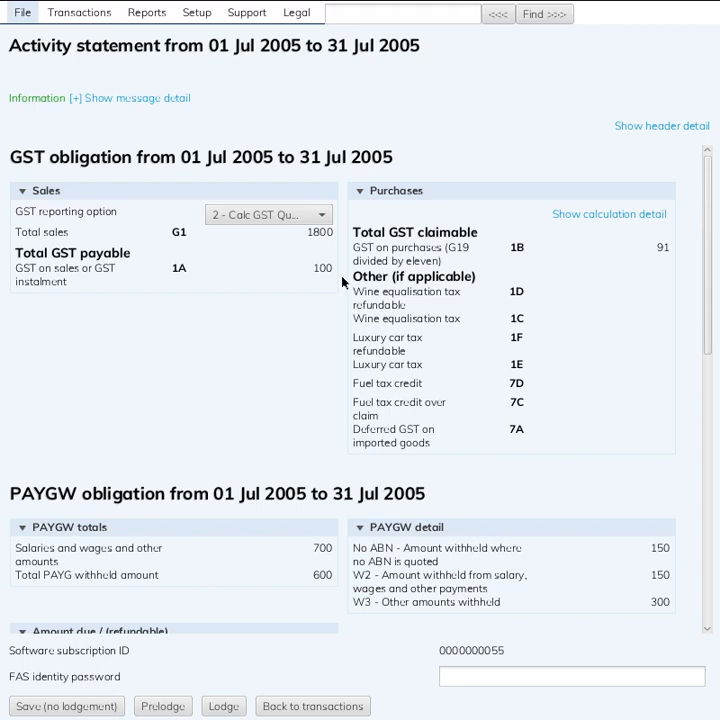
{"action": "left_click", "coordinate": [349, 704]}
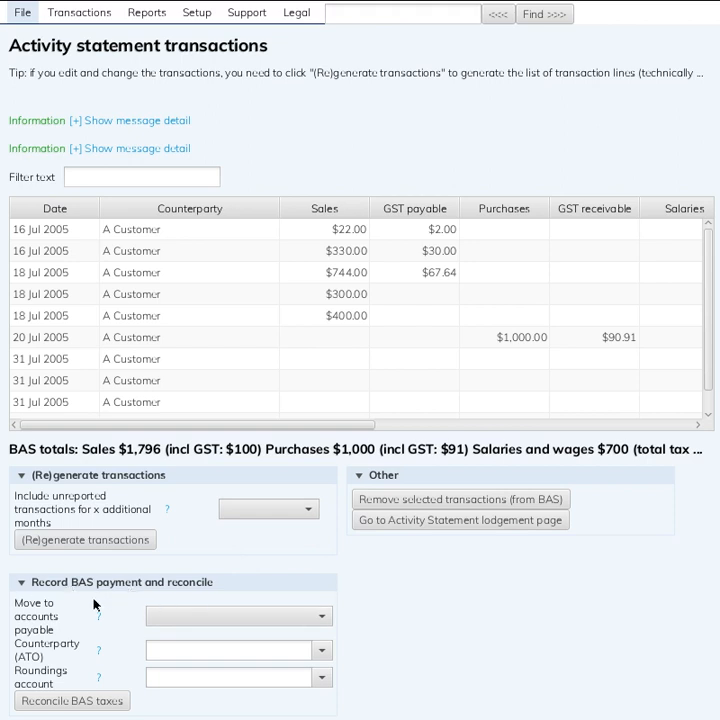
Set the BAS payment's move to accounts payable option to No and its counterparty to Australian Taxation Office (ATO)
{"action": "left_click", "coordinate": [258, 617]}
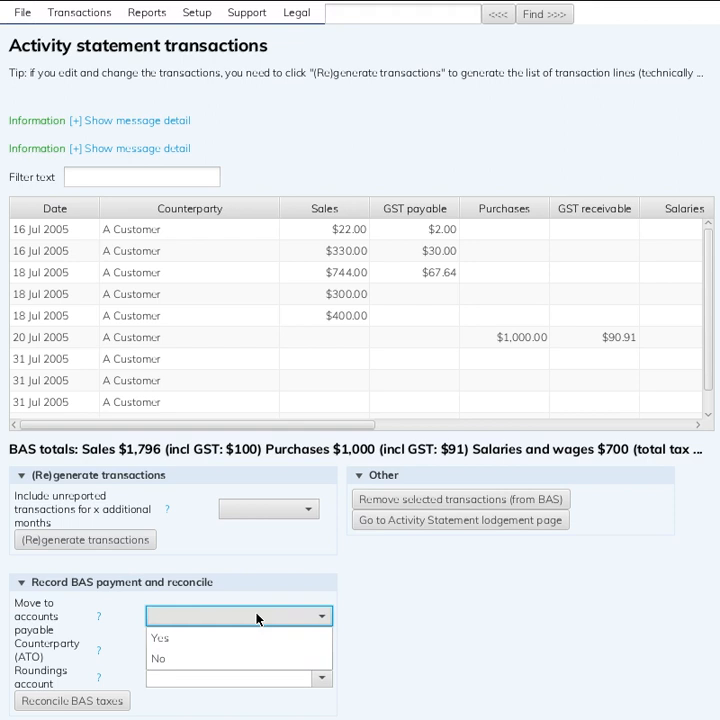
{"action": "left_click", "coordinate": [230, 656]}
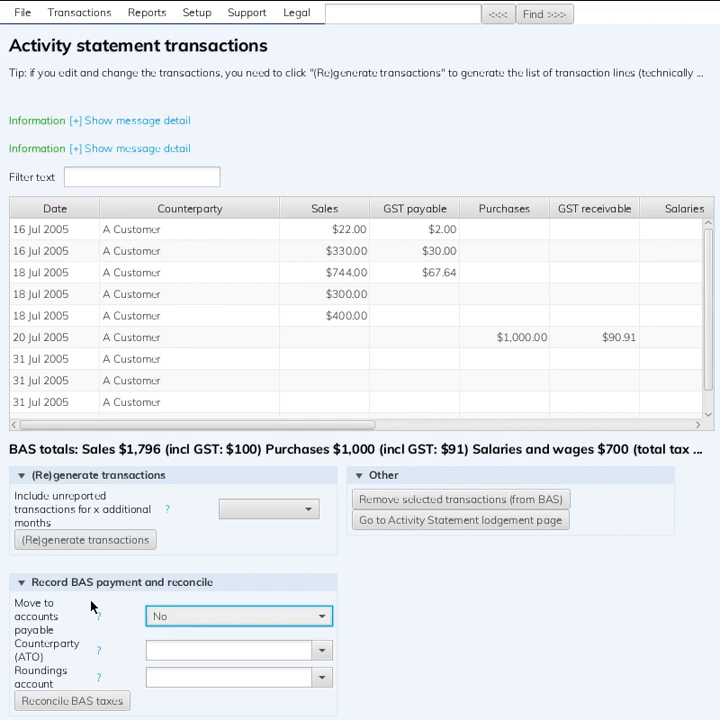
{"action": "left_click", "coordinate": [245, 651]}
{"action": "type", "text": "ato"}
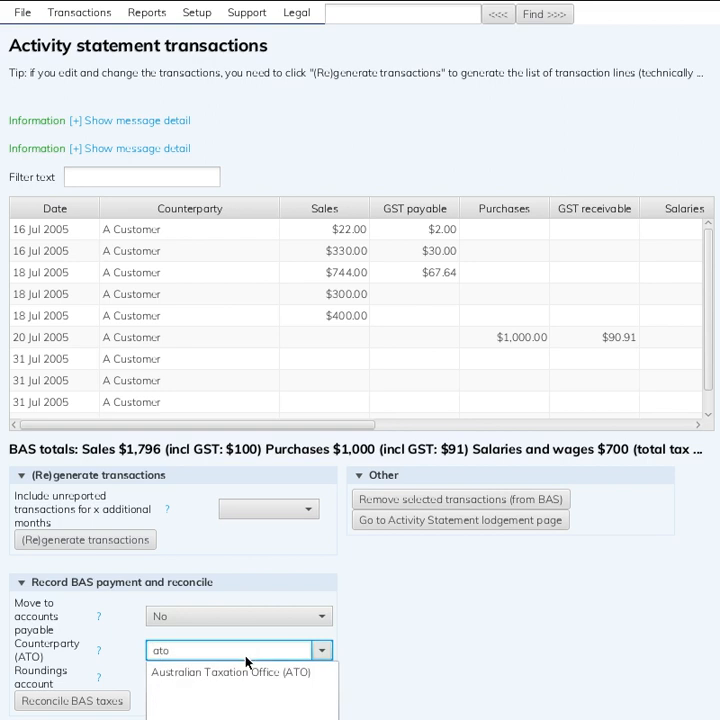
{"action": "left_click", "coordinate": [249, 669]}
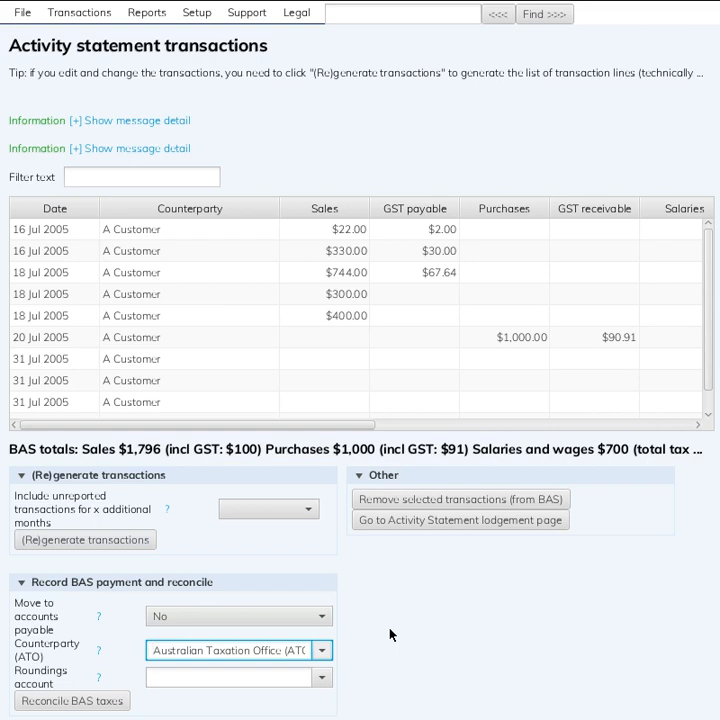
Set the roundings account to Other expenses and reconcile the BAS taxes
{"action": "left_click", "coordinate": [214, 670]}
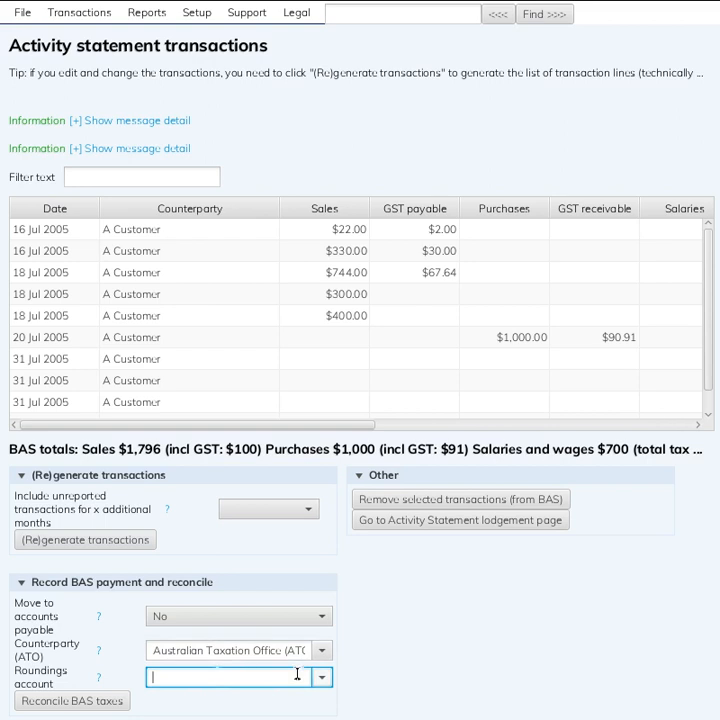
{"action": "left_click", "coordinate": [259, 650]}
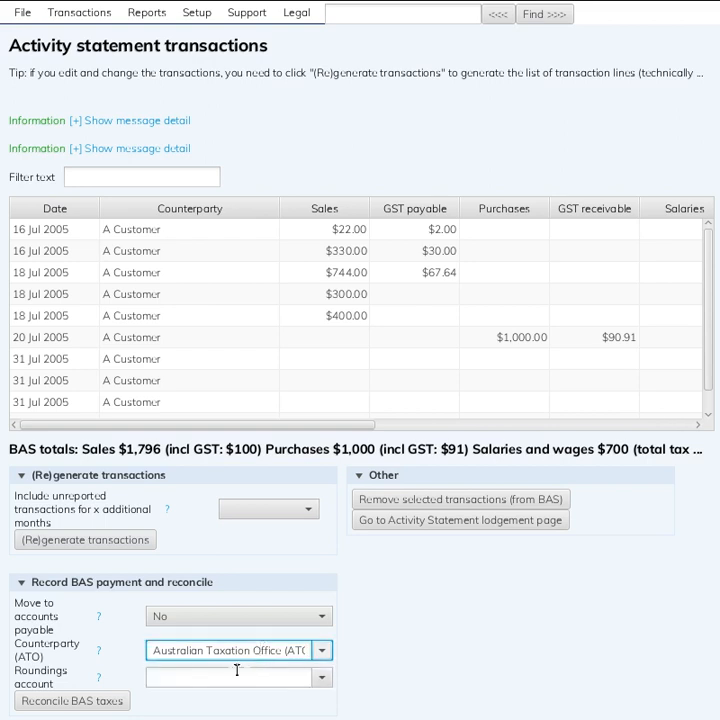
{"action": "left_click", "coordinate": [232, 675]}
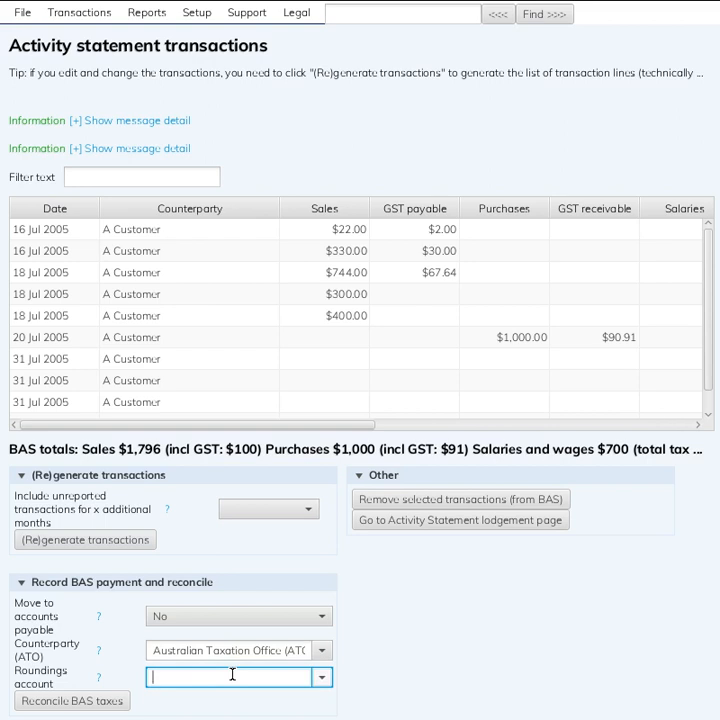
{"action": "type", "text": "other"}
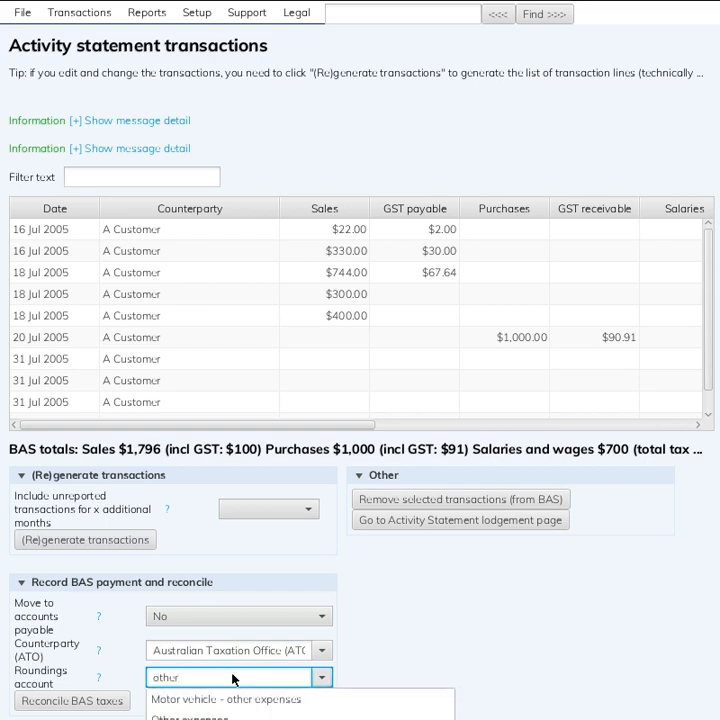
{"action": "left_click", "coordinate": [230, 714]}
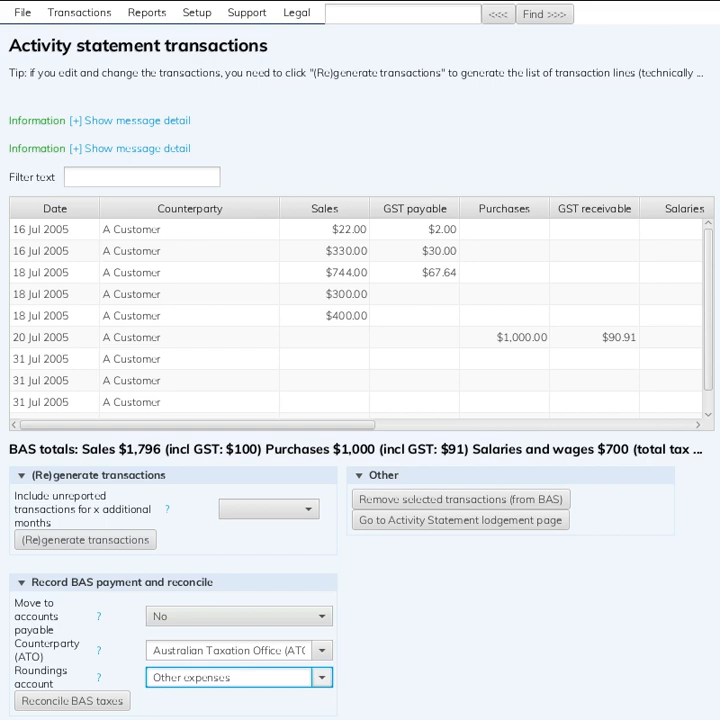
{"action": "left_click", "coordinate": [95, 705]}
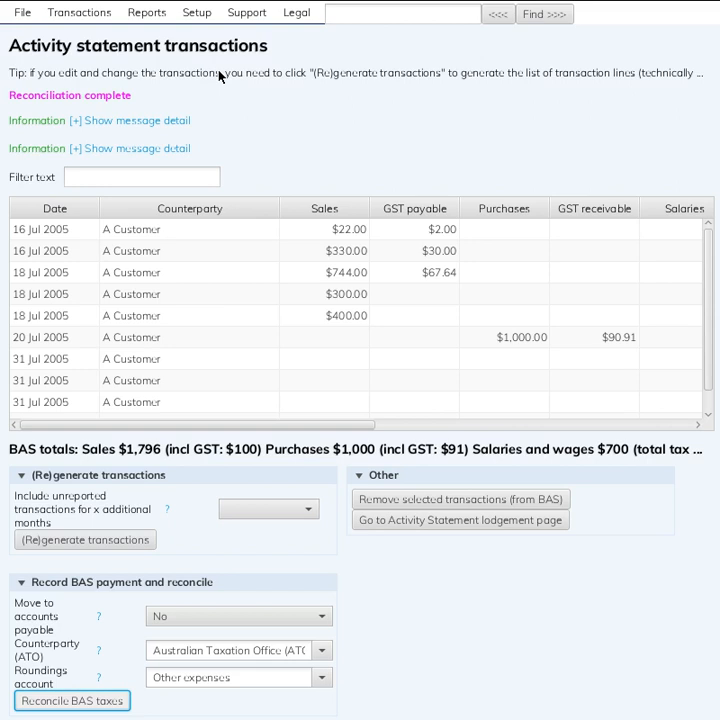
Open the GST payable provision reconciliation from the balance sheet and update its report with 1 year of history
{"action": "left_click", "coordinate": [152, 12]}
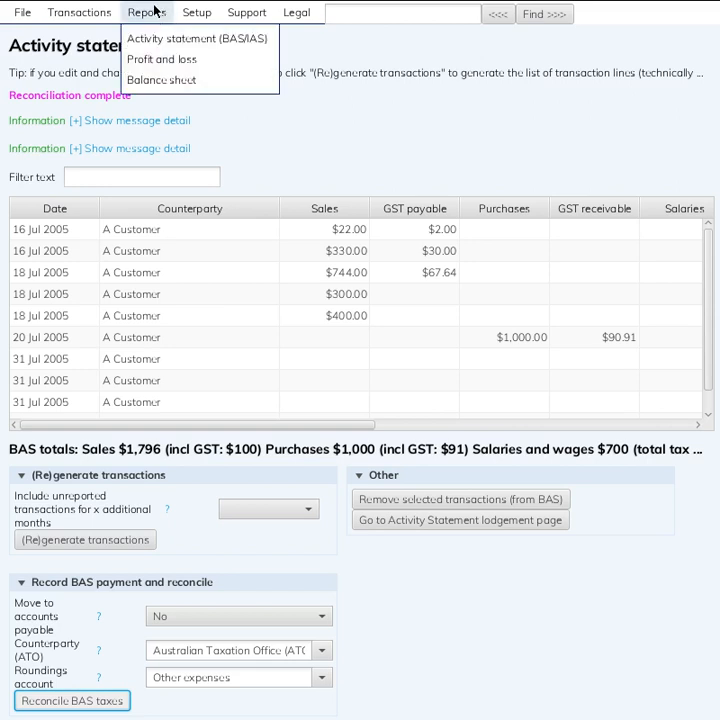
{"action": "left_click", "coordinate": [181, 78]}
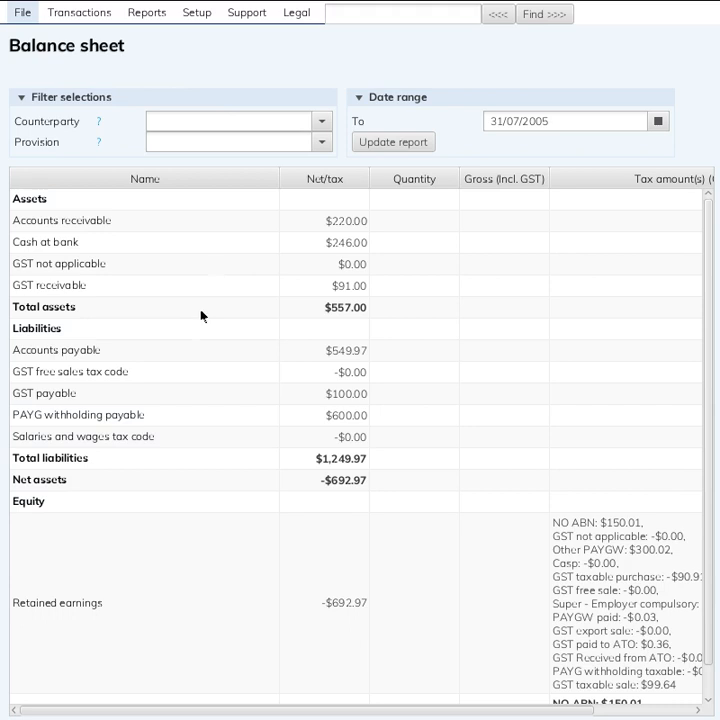
{"action": "double_click", "coordinate": [216, 400]}
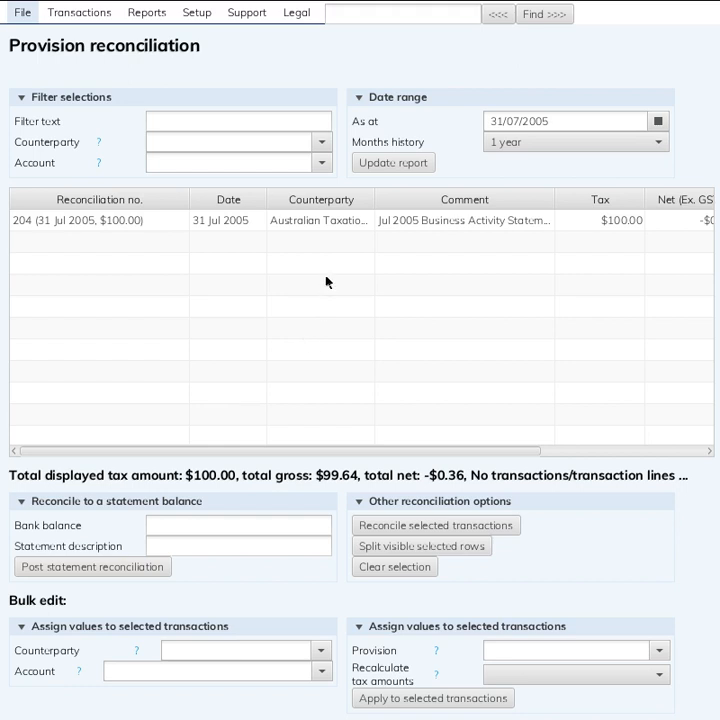
{"action": "left_click", "coordinate": [352, 220]}
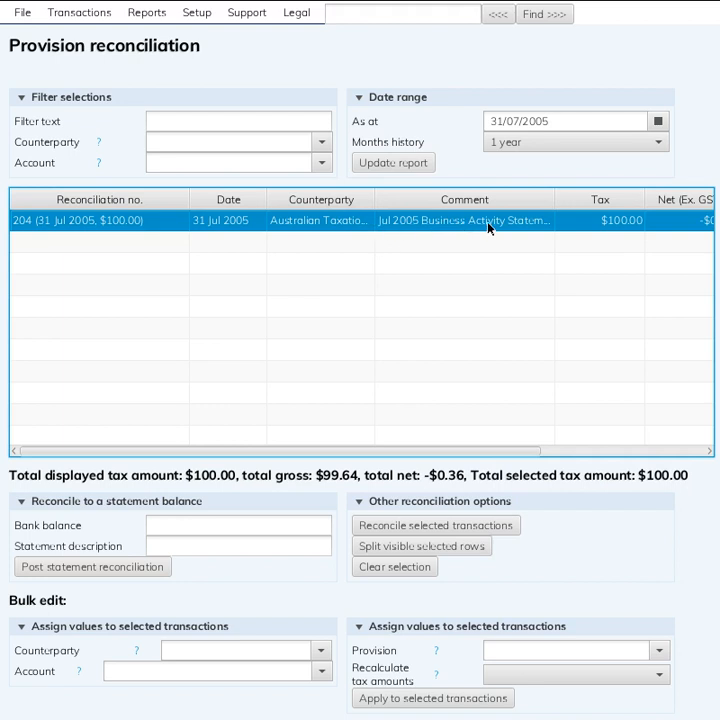
{"action": "left_click", "coordinate": [372, 166]}
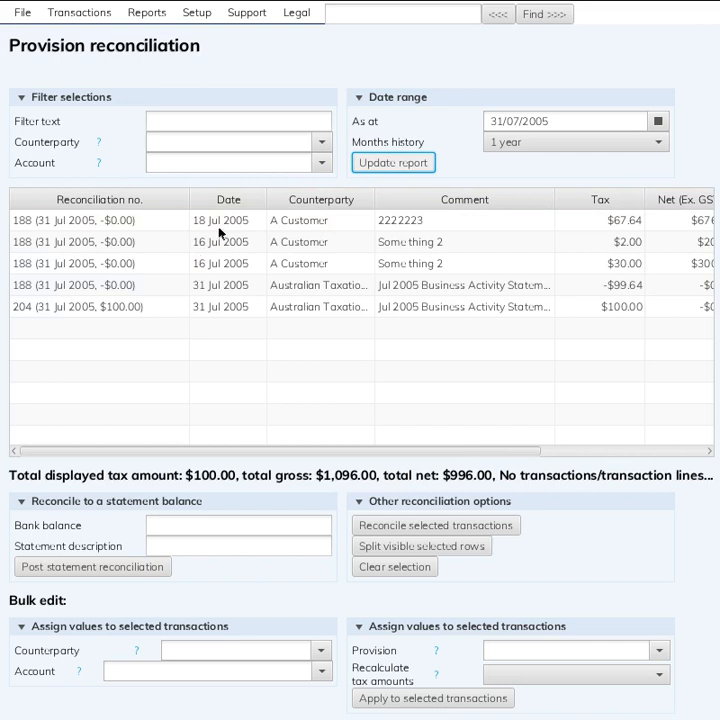
Examine the customer tax entries against the Australian Taxation Office entries in the GST payable reconciliation
{"action": "left_click_drag", "start_coordinate": [219, 231], "coordinate": [212, 263]}
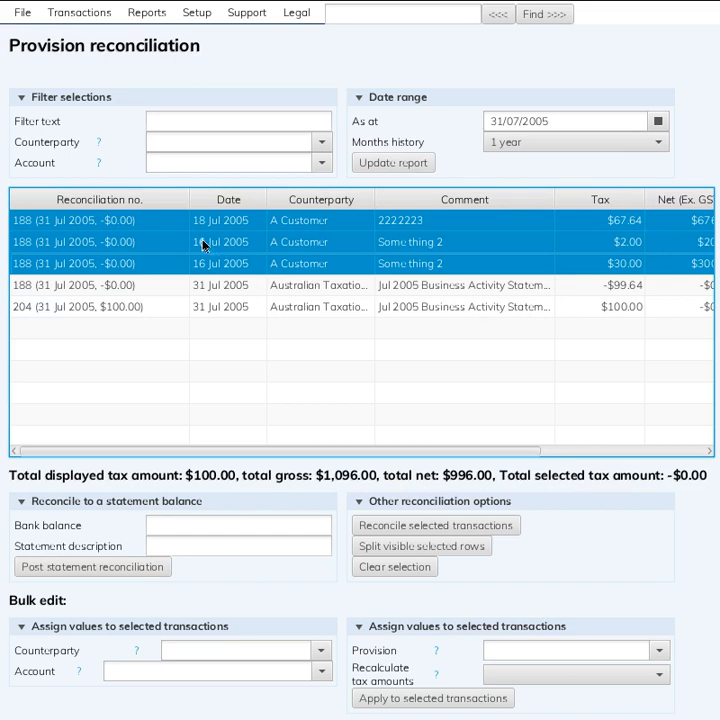
{"action": "left_click", "coordinate": [154, 288]}
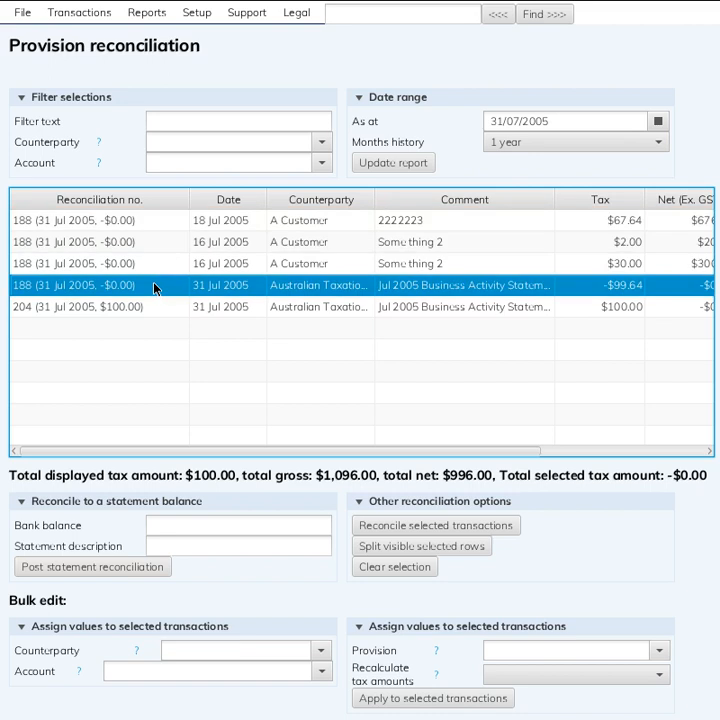
{"action": "left_click", "coordinate": [620, 310]}
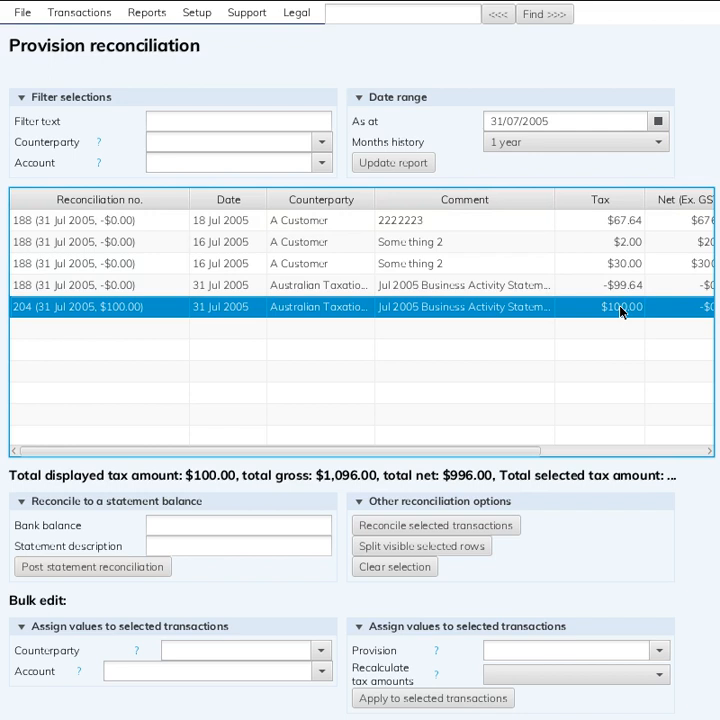
{"action": "left_click", "coordinate": [160, 220]}
{"action": "left_click", "coordinate": [151, 290], "text": "shift"}
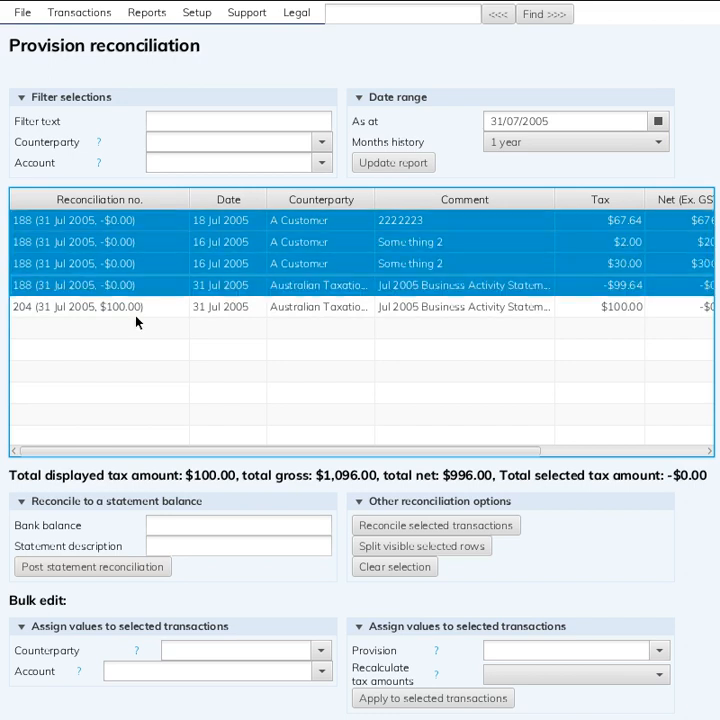
Limit the GST payable reconciliation report to just outstanding amounts and update it
{"action": "left_click", "coordinate": [511, 141]}
{"action": "left_click", "coordinate": [517, 162]}
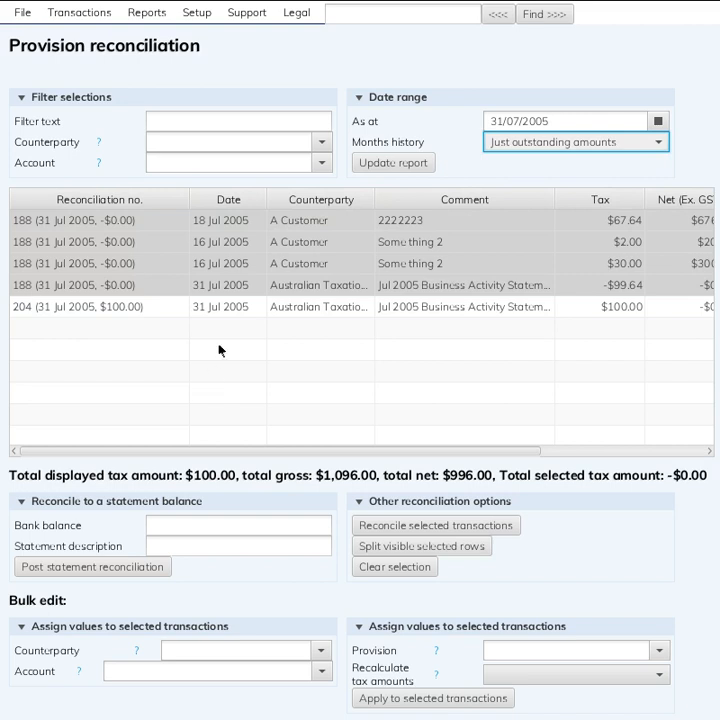
{"action": "left_click", "coordinate": [397, 165]}
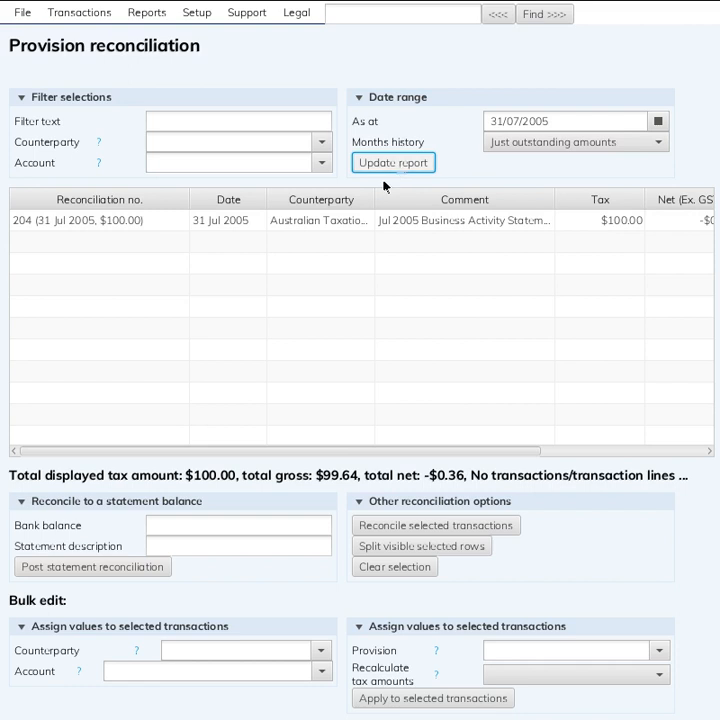
Set the GST payable reconciliation report's history back to 1 year and update it
{"action": "left_click", "coordinate": [537, 152]}
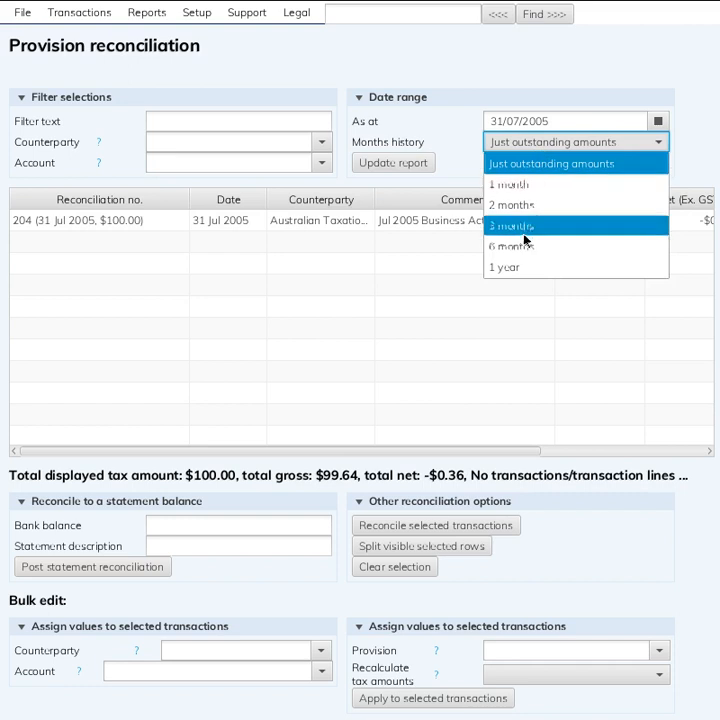
{"action": "left_click", "coordinate": [522, 266]}
{"action": "left_click", "coordinate": [380, 163]}
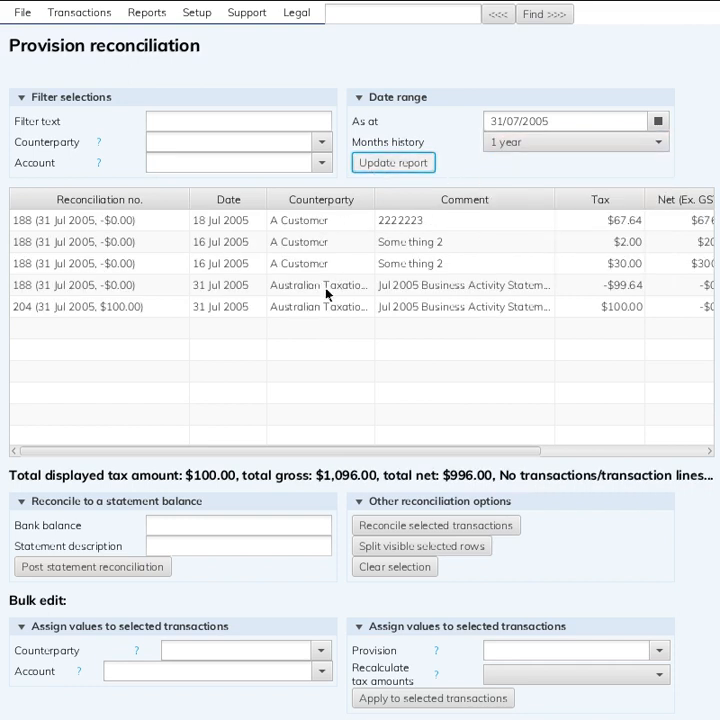
Select the three customer entries and the Australian Taxation Office entry of reconciliation 188 to review them together
{"action": "left_click", "coordinate": [271, 222]}
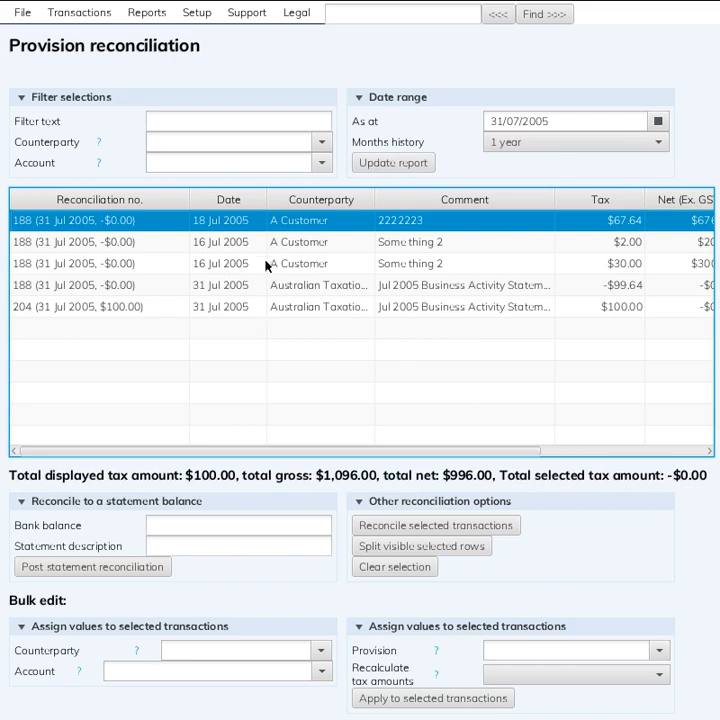
{"action": "left_click", "coordinate": [267, 268], "text": "shift"}
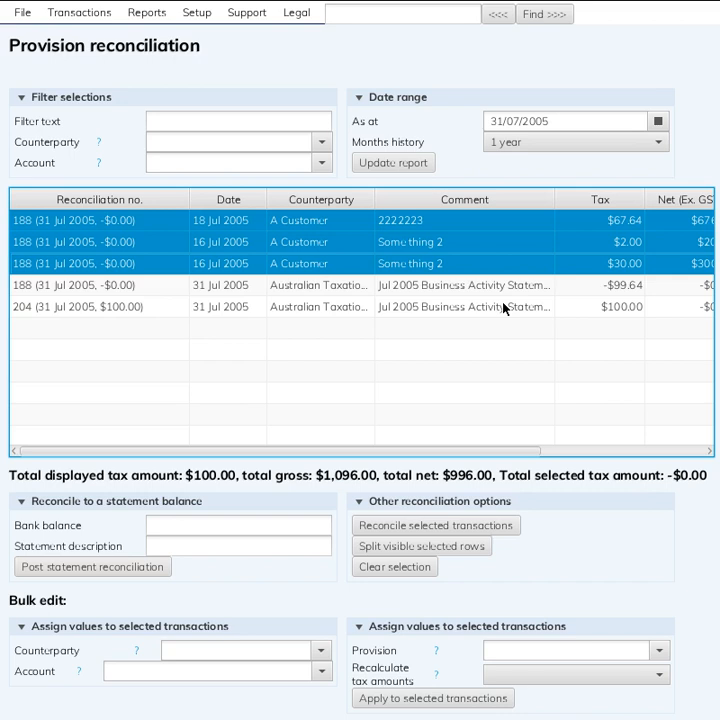
{"action": "left_click", "coordinate": [386, 285]}
{"action": "left_click", "coordinate": [390, 228], "text": "shift"}
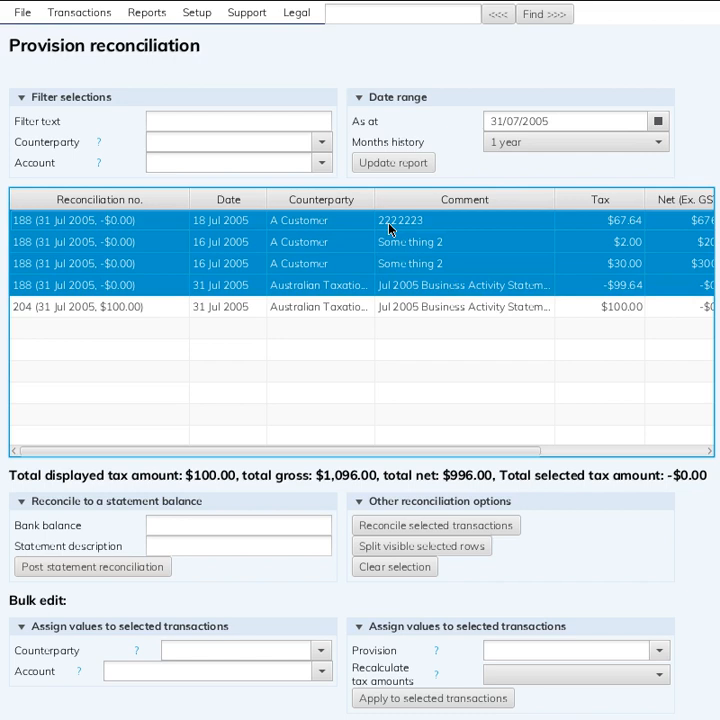
Check the reconciliation 204 entry, then open the GST receivable reconciliation from the balance sheet and update it with 1 year of history
{"action": "left_click", "coordinate": [247, 307]}
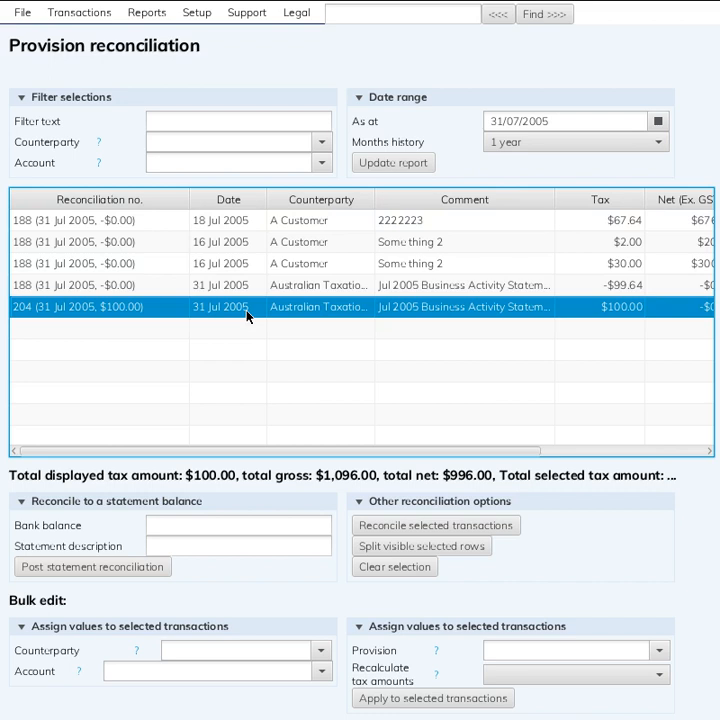
{"action": "left_click", "coordinate": [134, 12]}
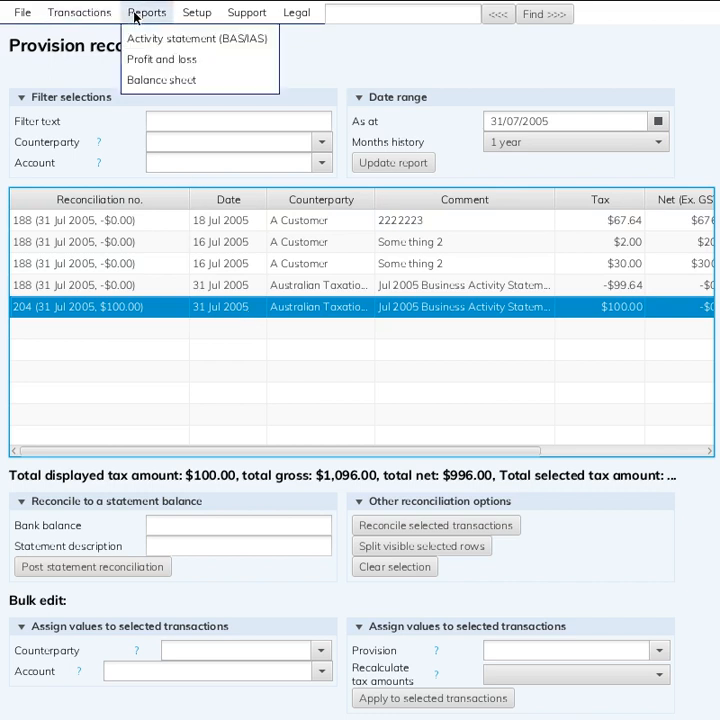
{"action": "left_click", "coordinate": [167, 80]}
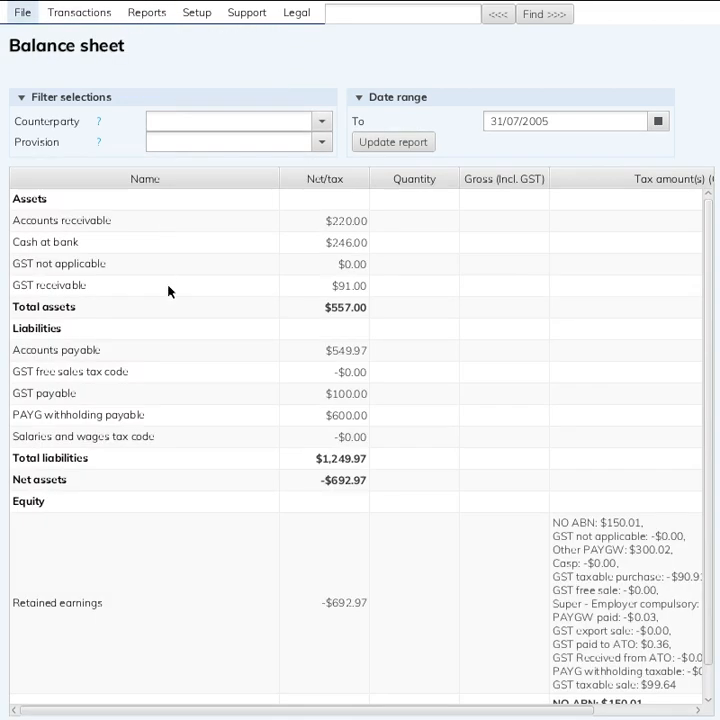
{"action": "left_click", "coordinate": [146, 291]}
{"action": "double_click", "coordinate": [146, 291]}
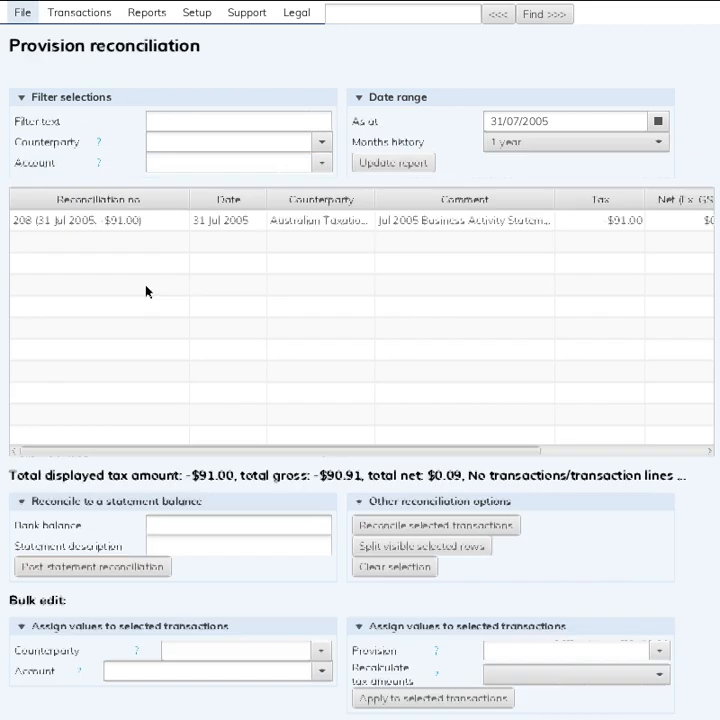
{"action": "left_click", "coordinate": [358, 161]}
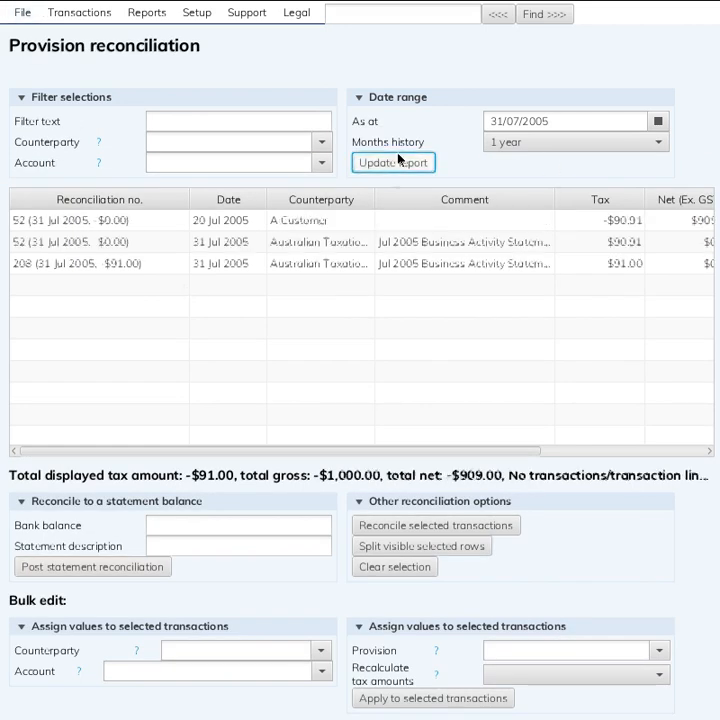
Review the two reconciliation 52 entries together and individually, then the reconciliation 208 entry
{"action": "left_click", "coordinate": [365, 220]}
{"action": "left_click", "coordinate": [363, 245], "text": "ctrl"}
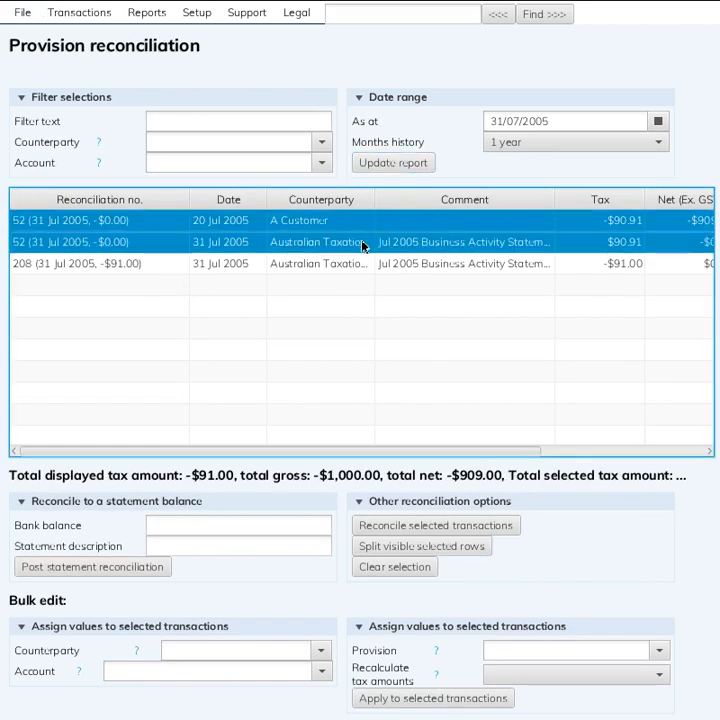
{"action": "left_click", "coordinate": [356, 229]}
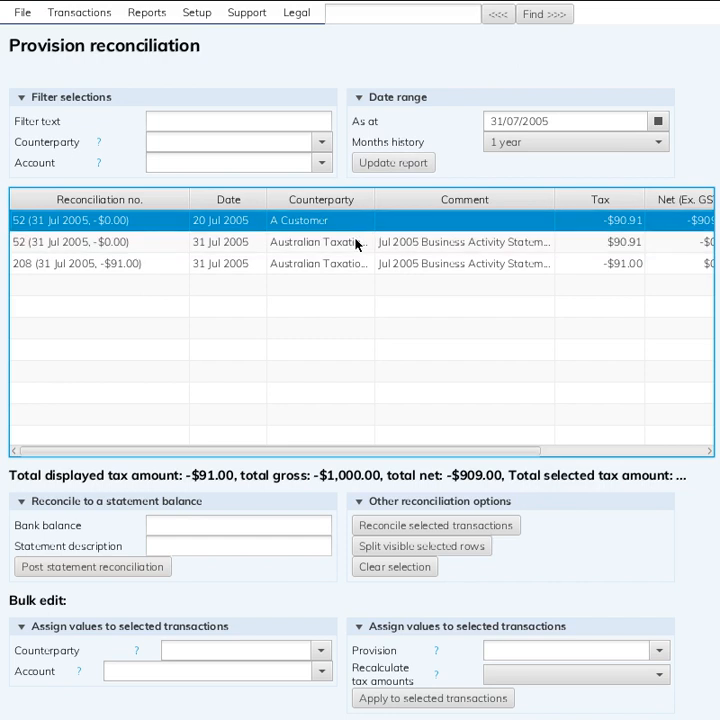
{"action": "left_click", "coordinate": [357, 244]}
{"action": "left_click", "coordinate": [357, 264]}
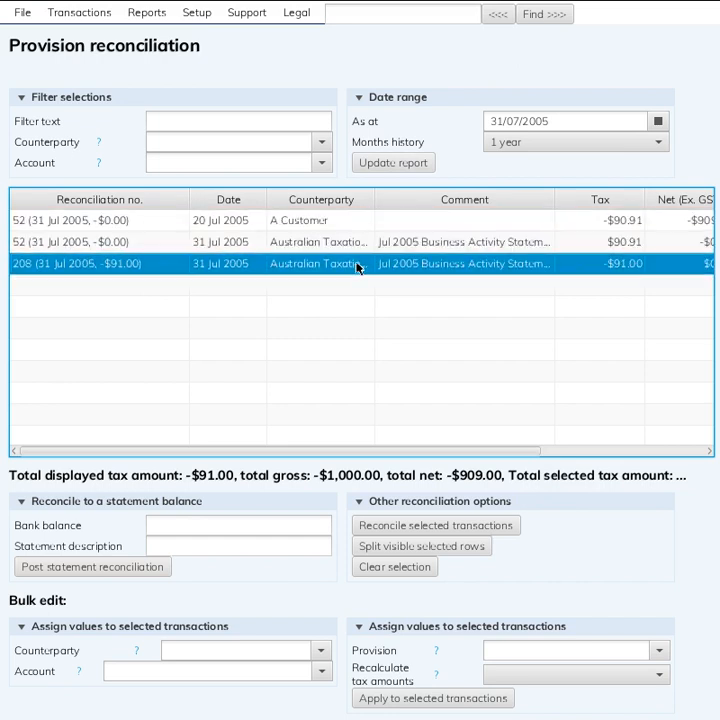
Open the PAYG withholding payable reconciliation from the balance sheet and update it with 1 year of history
{"action": "left_click", "coordinate": [156, 16]}
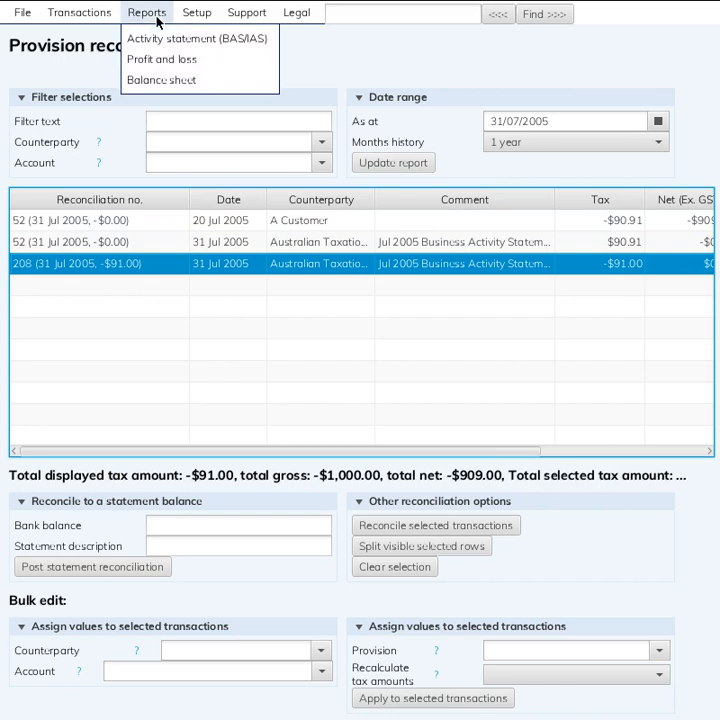
{"action": "left_click", "coordinate": [165, 77]}
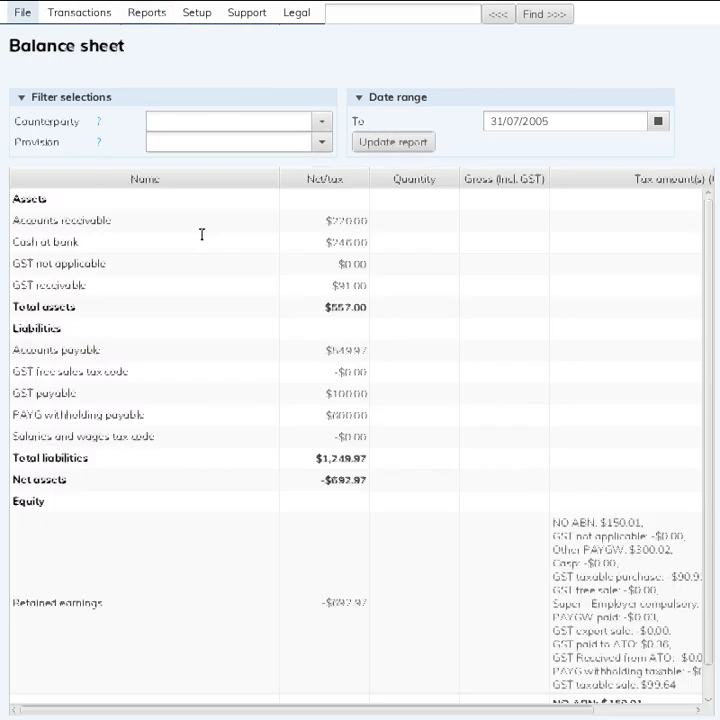
{"action": "double_click", "coordinate": [148, 424]}
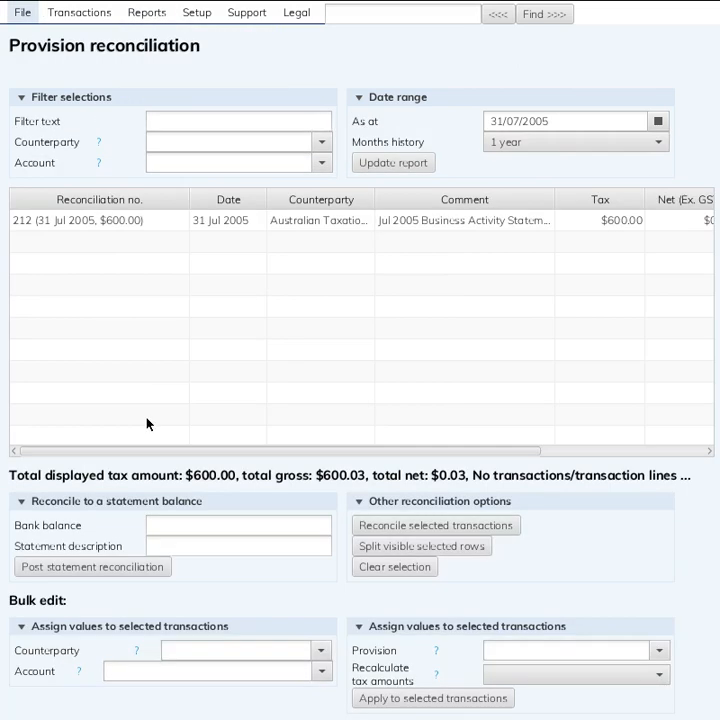
{"action": "left_click", "coordinate": [395, 160]}
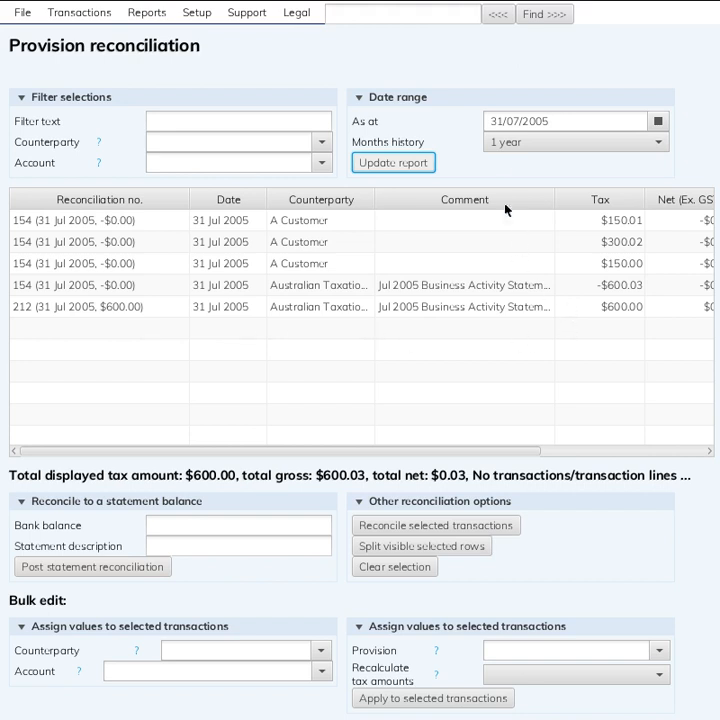
Limit the PAYG withholding payable reconciliation to just outstanding amounts, update it and select the Australian Taxation Office entry
{"action": "left_click", "coordinate": [519, 143]}
{"action": "left_click", "coordinate": [519, 163]}
{"action": "left_click", "coordinate": [388, 163]}
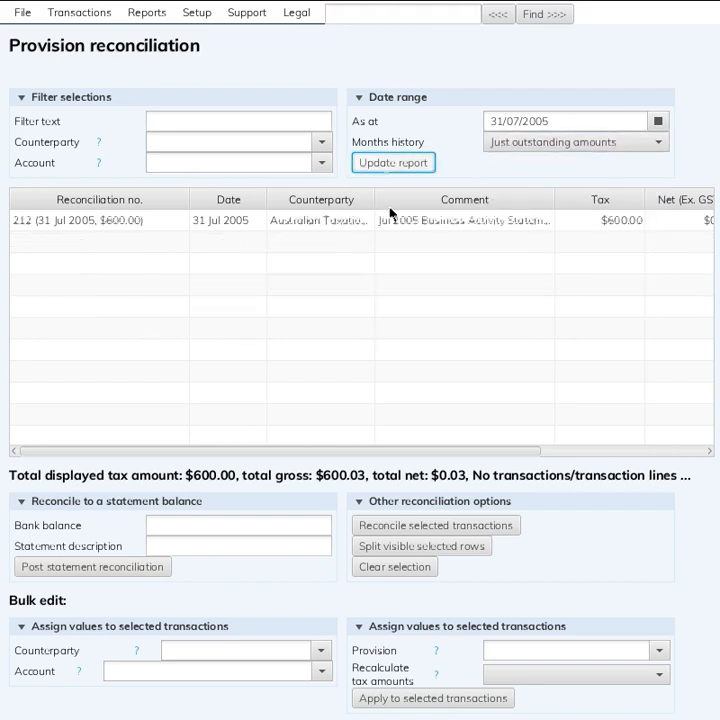
{"action": "left_click", "coordinate": [633, 222]}
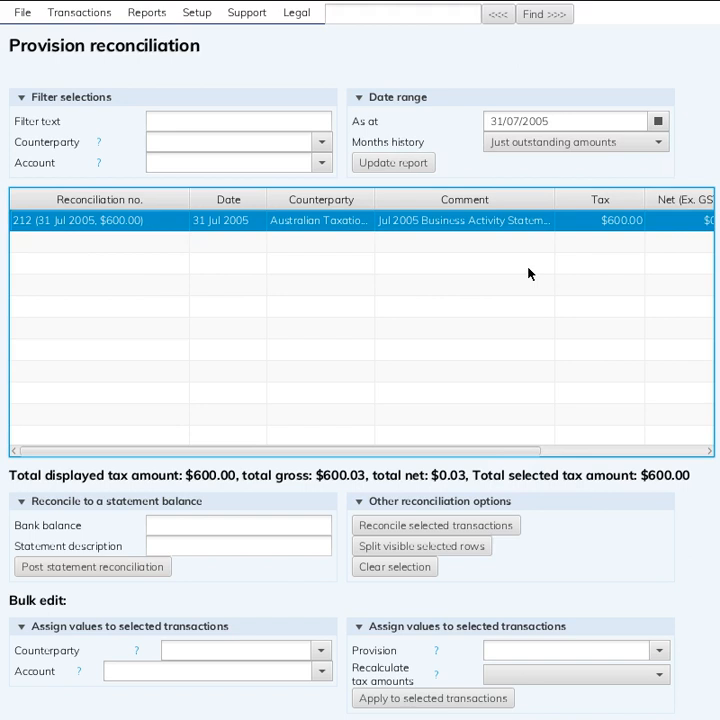
Open the July 2005 Business Activity Statement's transactions and review all its Australian Taxation Office entries
{"action": "left_click", "coordinate": [97, 15]}
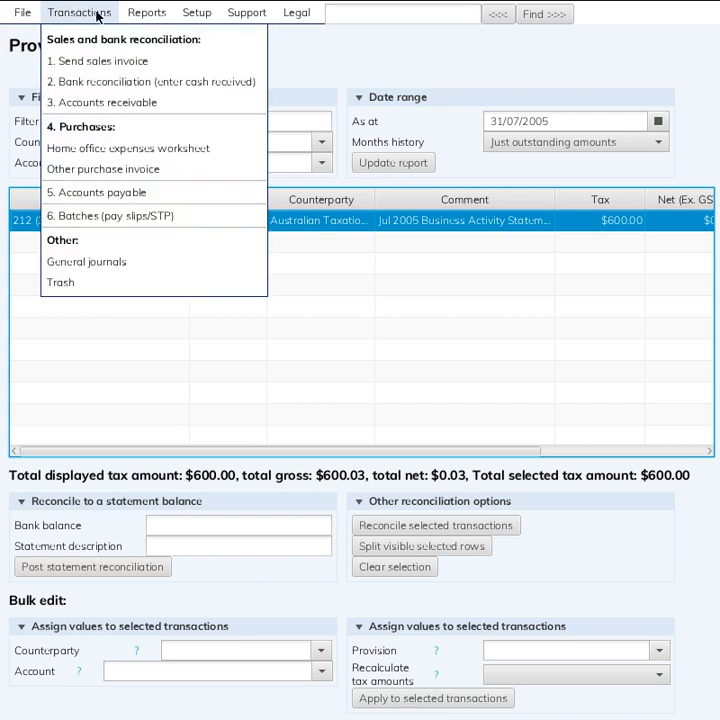
{"action": "mouse_move", "coordinate": [131, 14]}
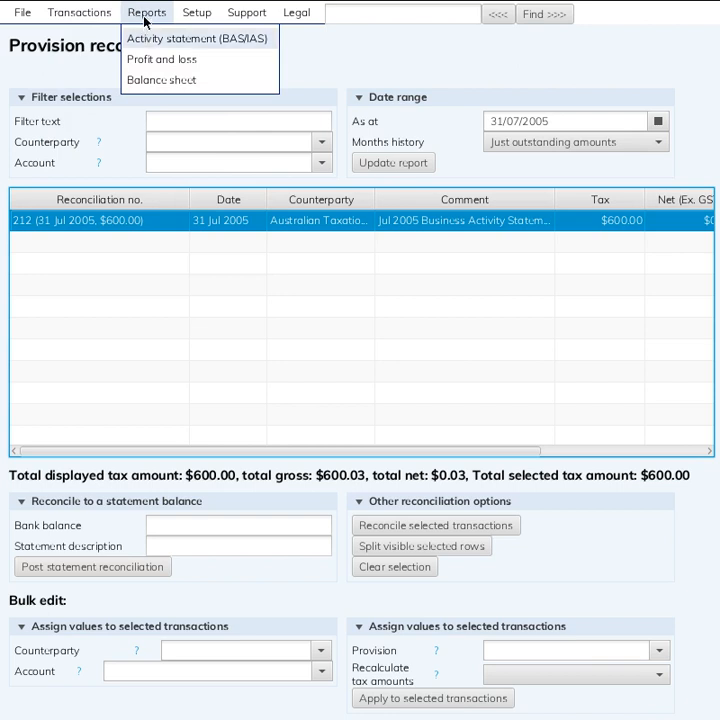
{"action": "left_click", "coordinate": [145, 40]}
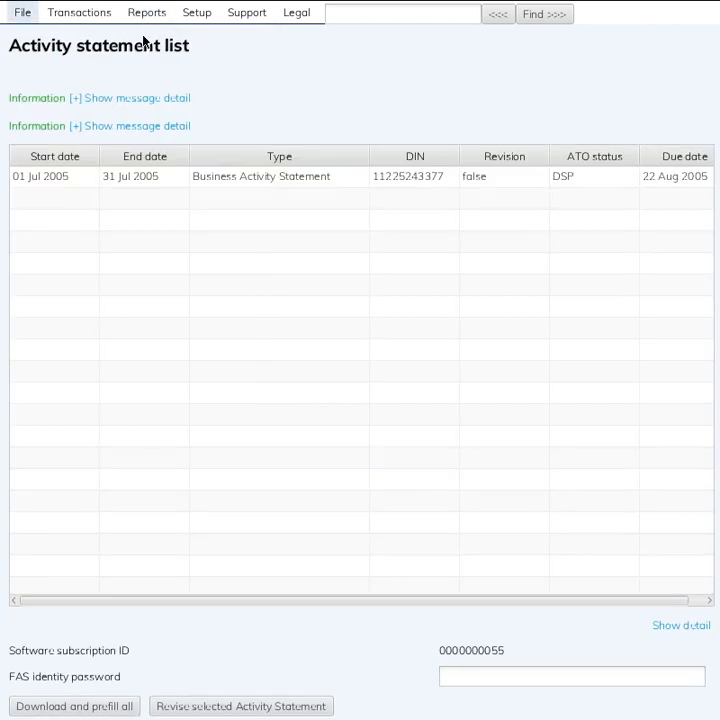
{"action": "double_click", "coordinate": [162, 180]}
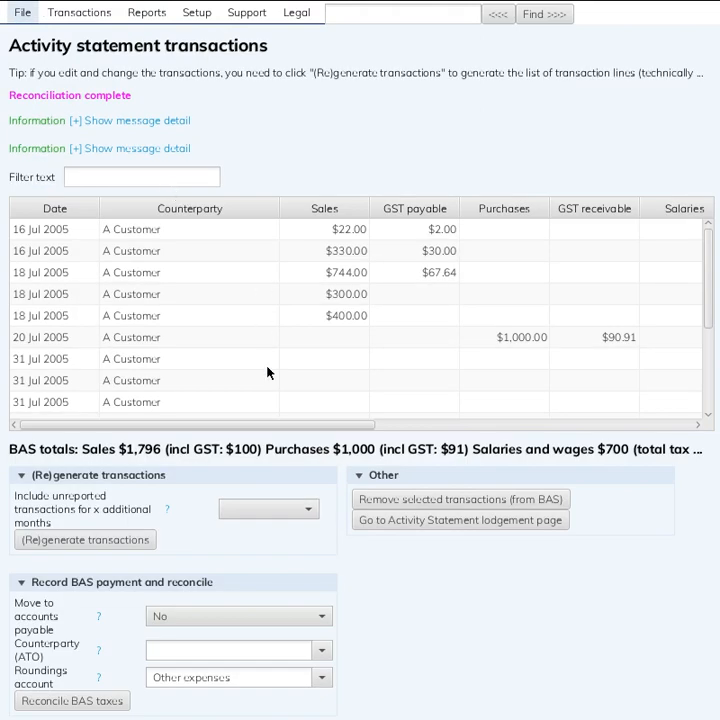
{"action": "scroll", "coordinate": [268, 372], "scroll_direction": "down", "scroll_amount": 3}
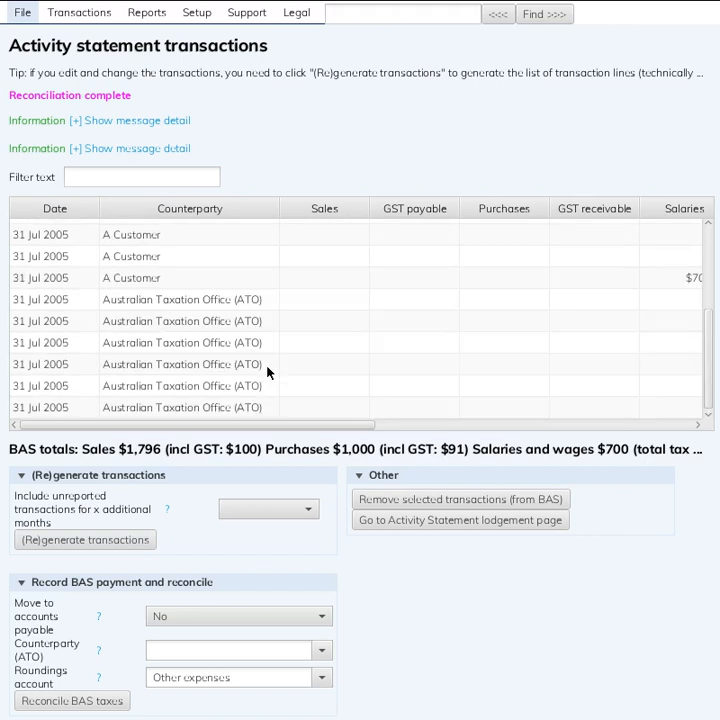
{"action": "left_click", "coordinate": [255, 286]}
{"action": "left_click", "coordinate": [255, 298]}
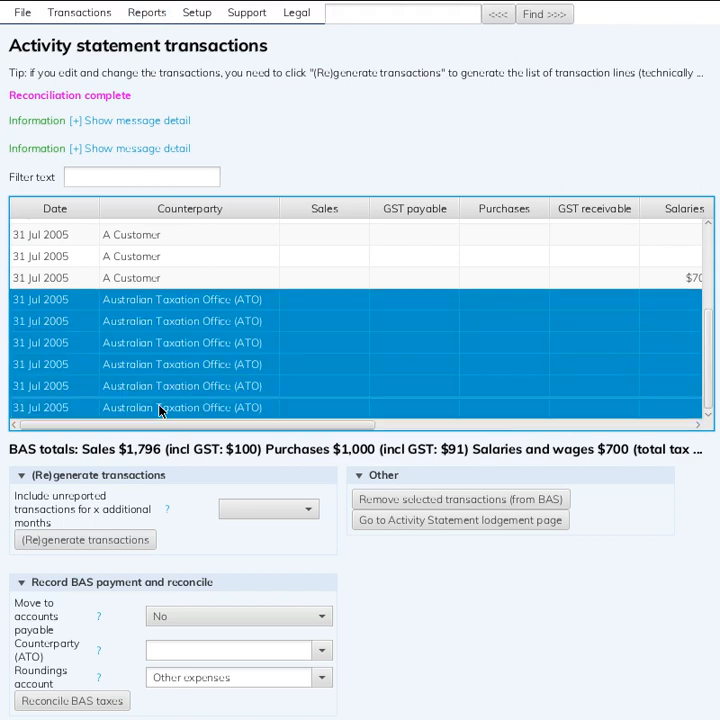
{"action": "left_click", "coordinate": [172, 299]}
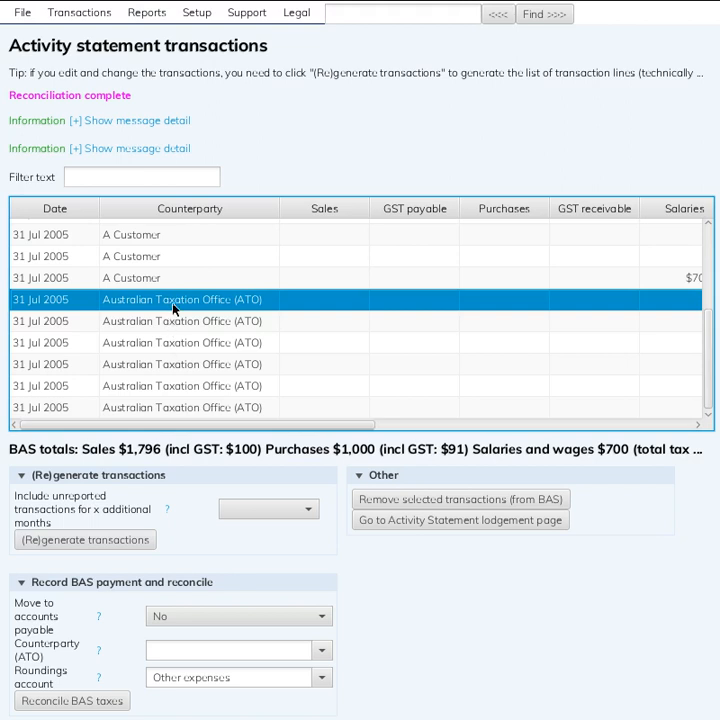
Try to send the July 2005 Business Activity Statement journal, opened through the balance sheet's GST receivable reconciliation, to trash
{"action": "left_click", "coordinate": [136, 12]}
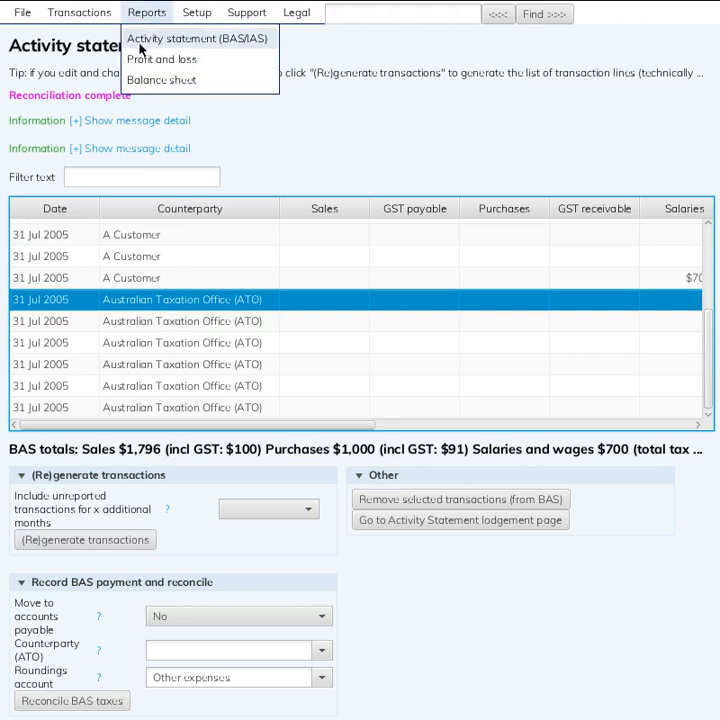
{"action": "left_click", "coordinate": [141, 78]}
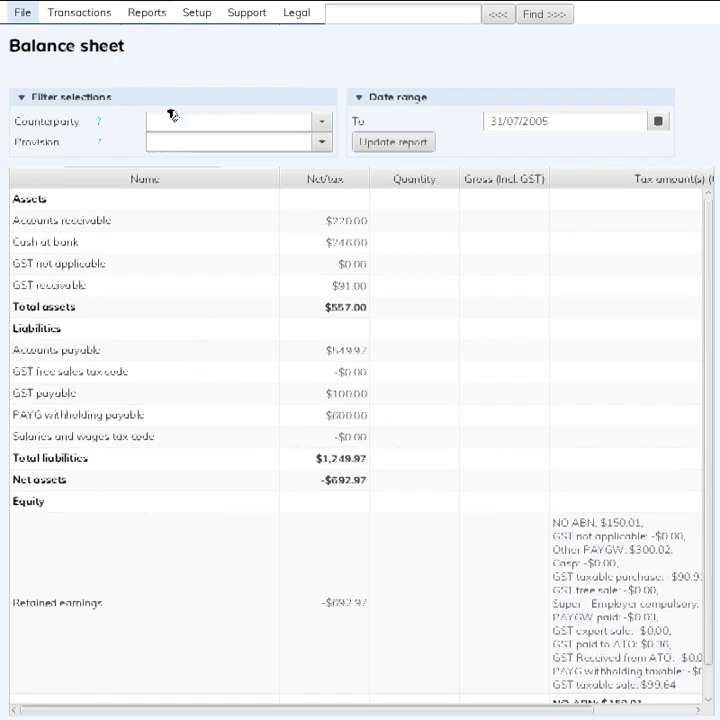
{"action": "double_click", "coordinate": [176, 292]}
{"action": "left_click", "coordinate": [205, 222]}
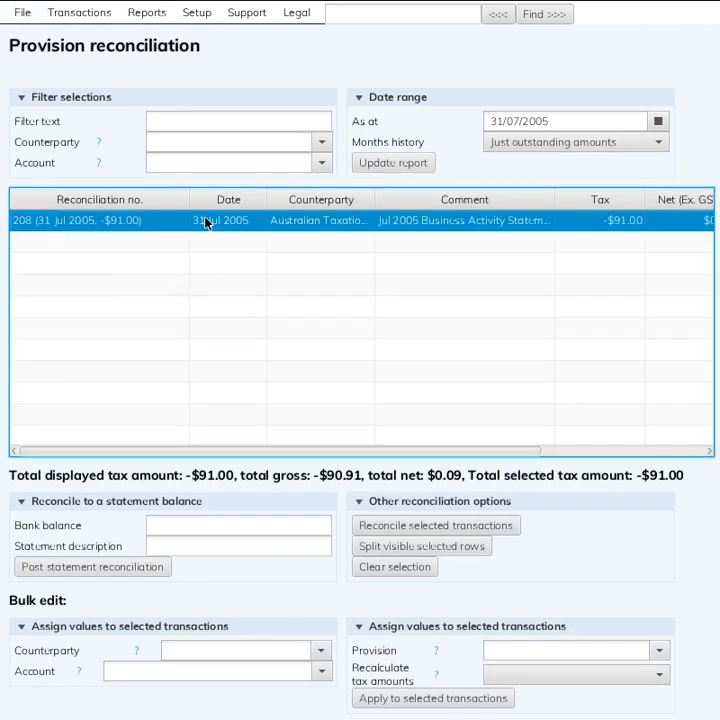
{"action": "double_click", "coordinate": [205, 222]}
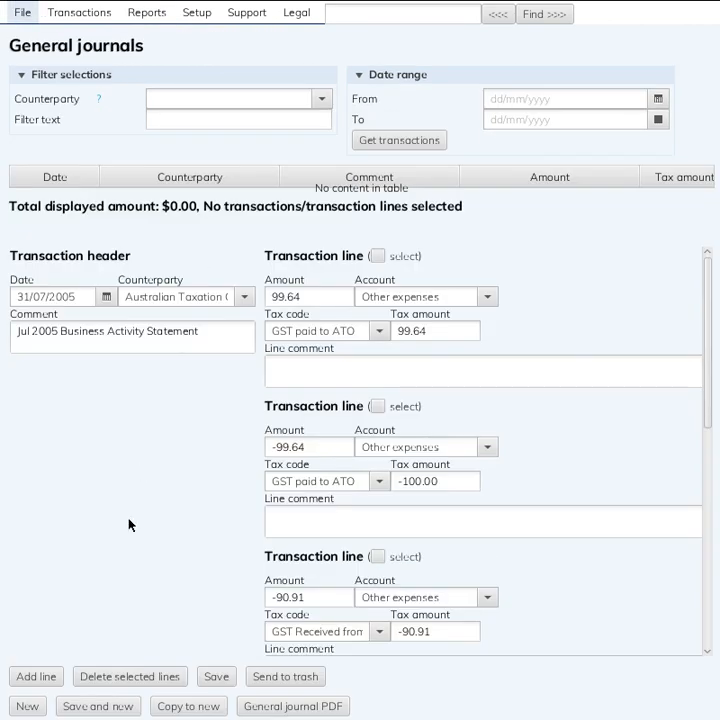
{"action": "scroll", "coordinate": [128, 525], "scroll_direction": "down", "scroll_amount": 10}
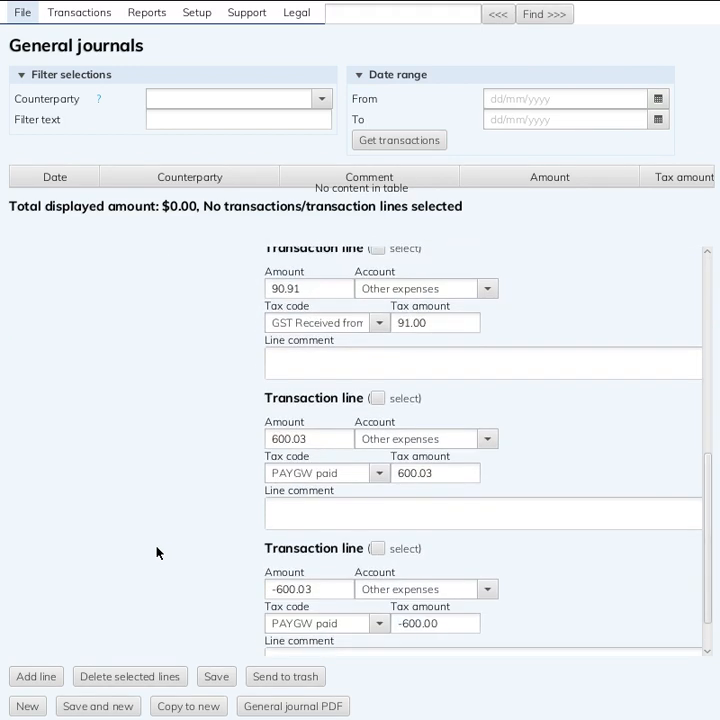
{"action": "scroll", "coordinate": [157, 553], "scroll_direction": "down", "scroll_amount": 1}
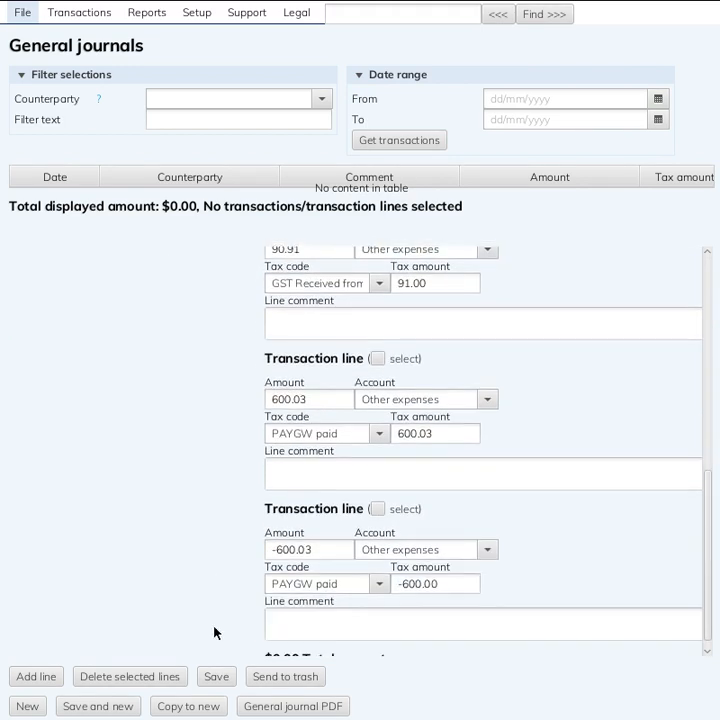
{"action": "left_click", "coordinate": [293, 686]}
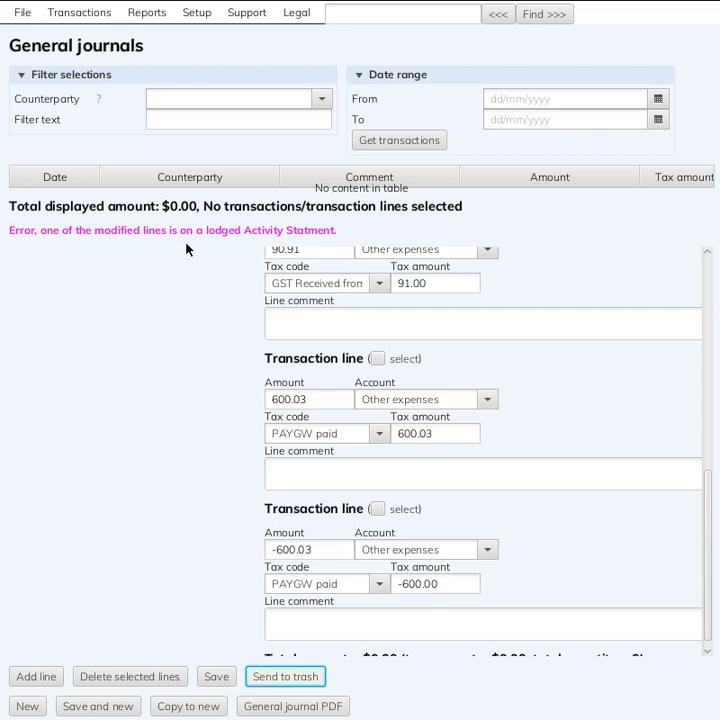
Remove all the Australian Taxation Office entries from the July 2005 Business Activity Statement's transactions
{"action": "left_click", "coordinate": [128, 15]}
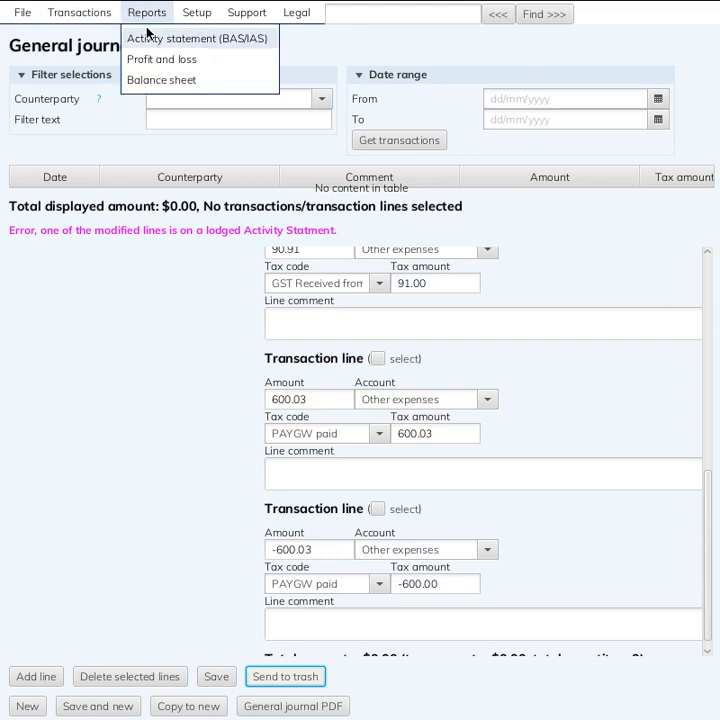
{"action": "left_click", "coordinate": [145, 35]}
{"action": "double_click", "coordinate": [173, 183]}
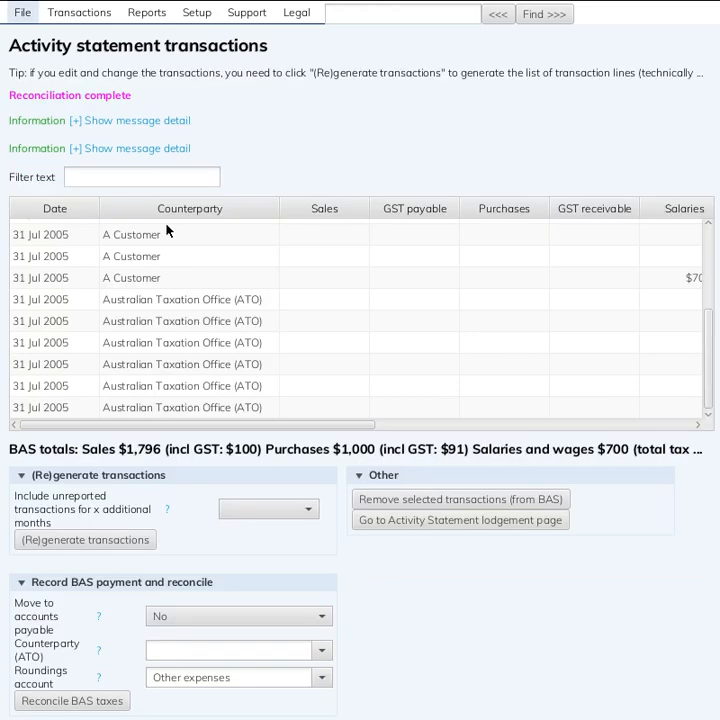
{"action": "left_click", "coordinate": [176, 317]}
{"action": "left_click", "coordinate": [176, 306]}
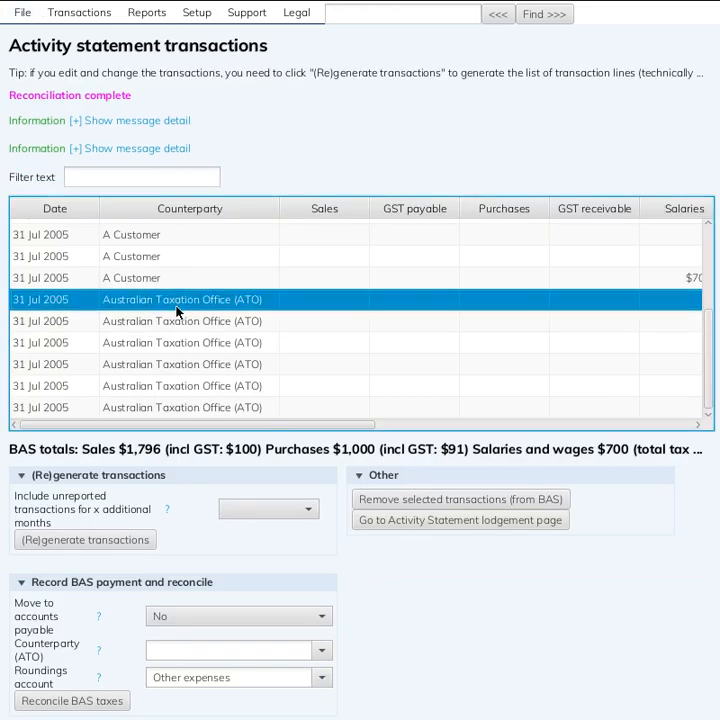
{"action": "left_click", "coordinate": [154, 409], "text": "shift"}
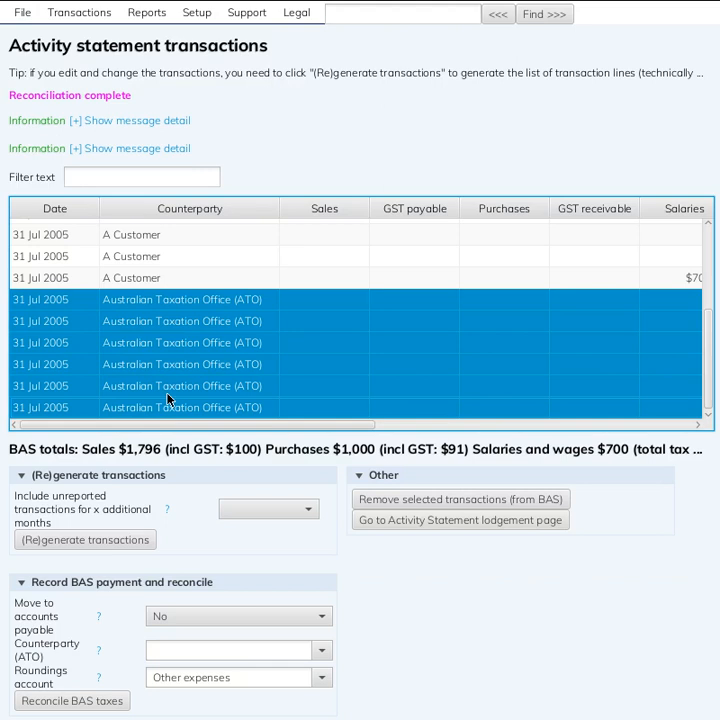
{"action": "left_click", "coordinate": [425, 500]}
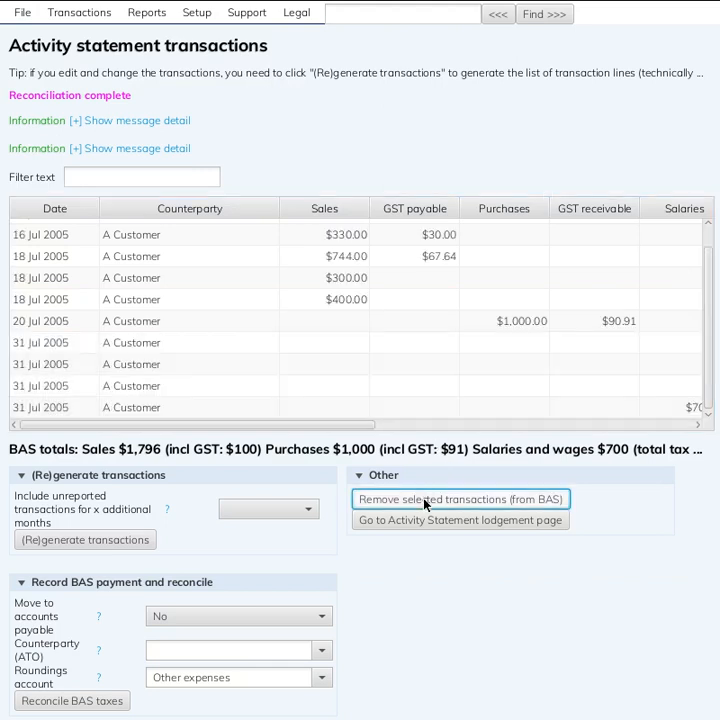
Send the July 2005 Business Activity Statement journal to trash, opening it through the balance sheet's GST receivable reconciliation
{"action": "left_click", "coordinate": [100, 20]}
{"action": "mouse_move", "coordinate": [147, 22]}
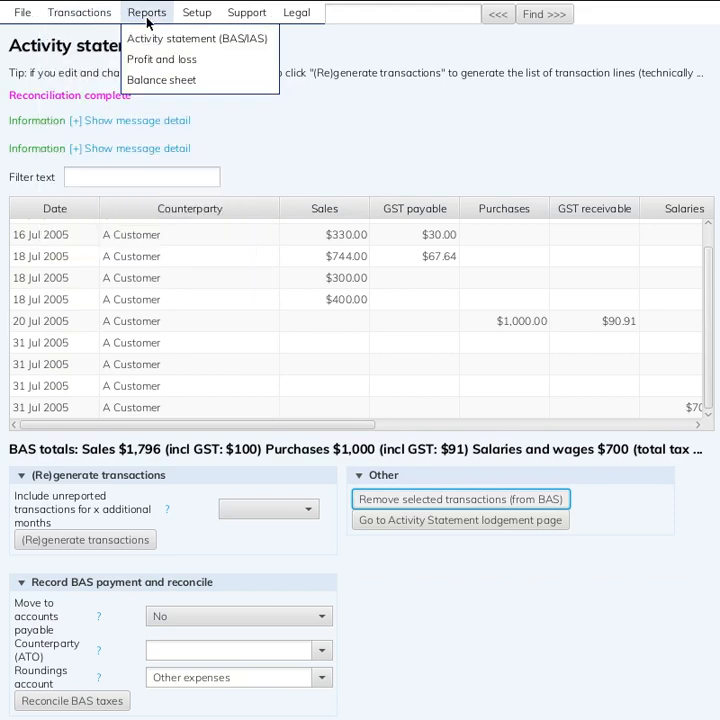
{"action": "left_click", "coordinate": [150, 80]}
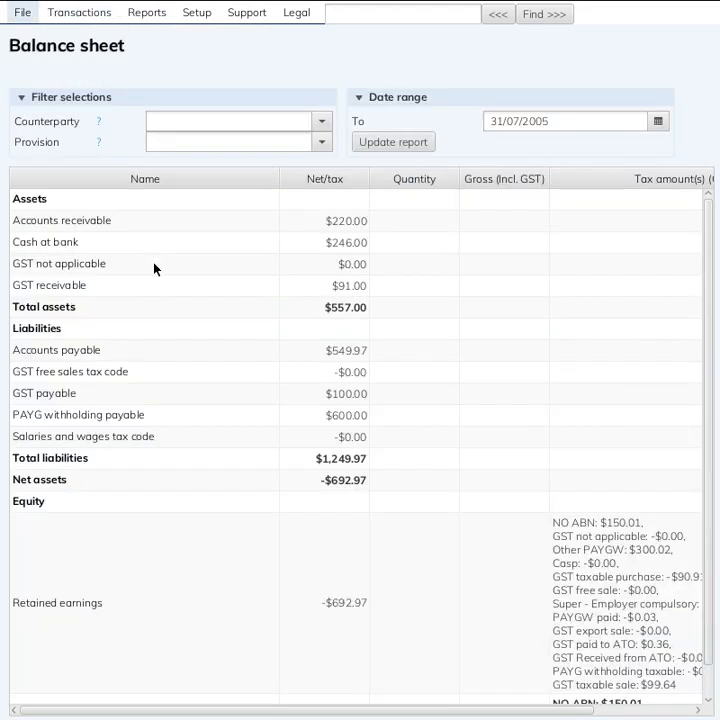
{"action": "double_click", "coordinate": [291, 292]}
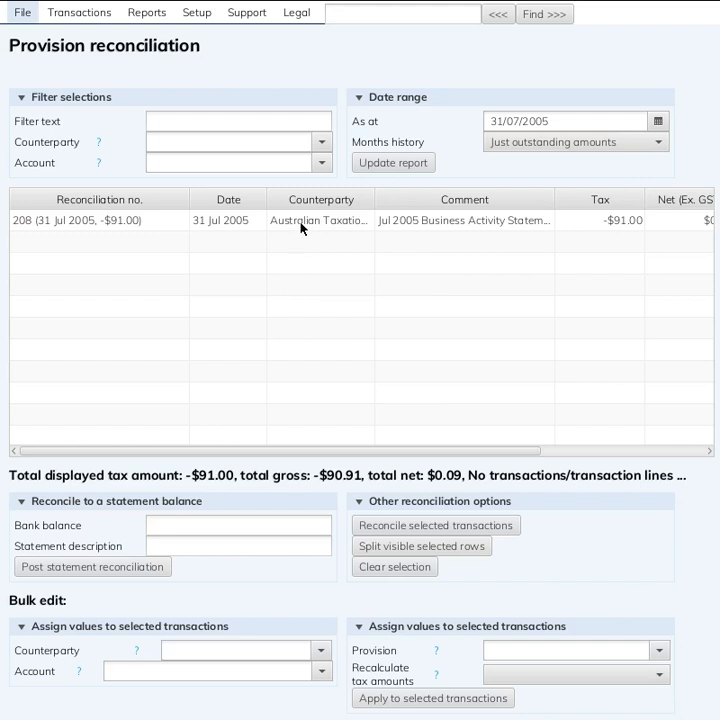
{"action": "double_click", "coordinate": [300, 228]}
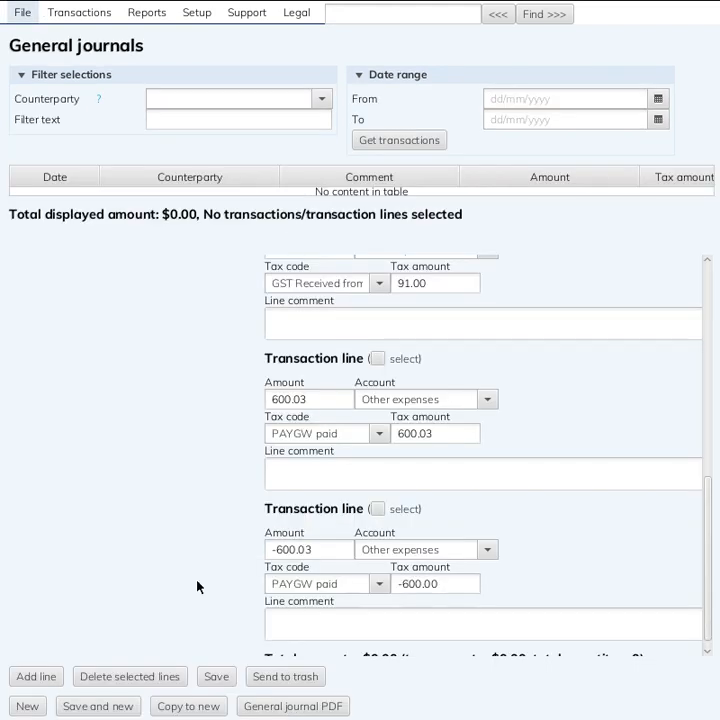
{"action": "left_click", "coordinate": [273, 675]}
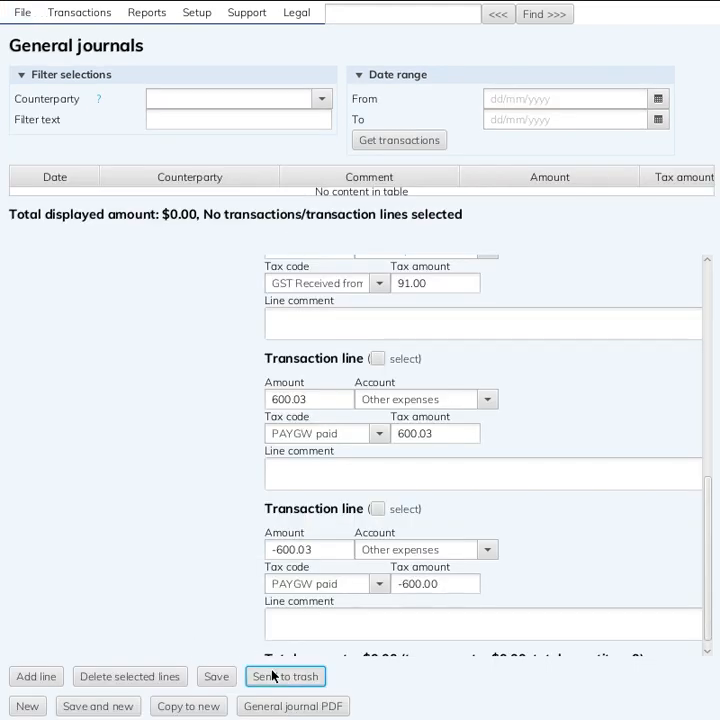
Open the July 2005 Business Activity Statement's transactions from the activity statement list and review the entries from the first one
{"action": "left_click", "coordinate": [161, 10]}
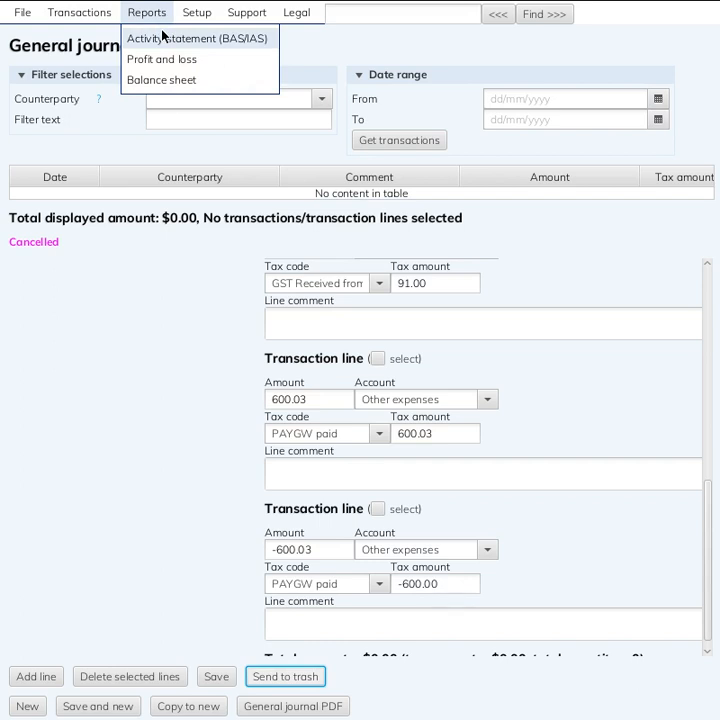
{"action": "left_click", "coordinate": [162, 37]}
{"action": "left_click", "coordinate": [160, 179]}
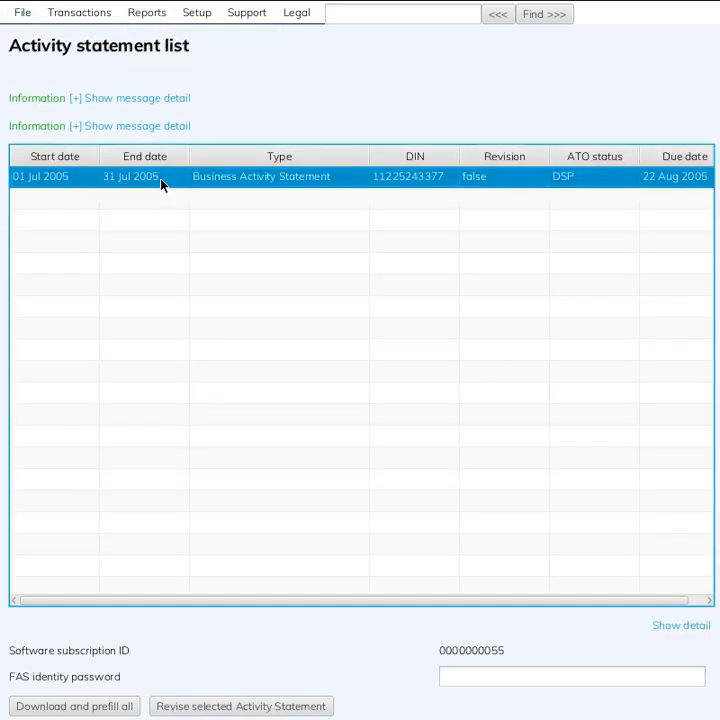
{"action": "double_click", "coordinate": [161, 179]}
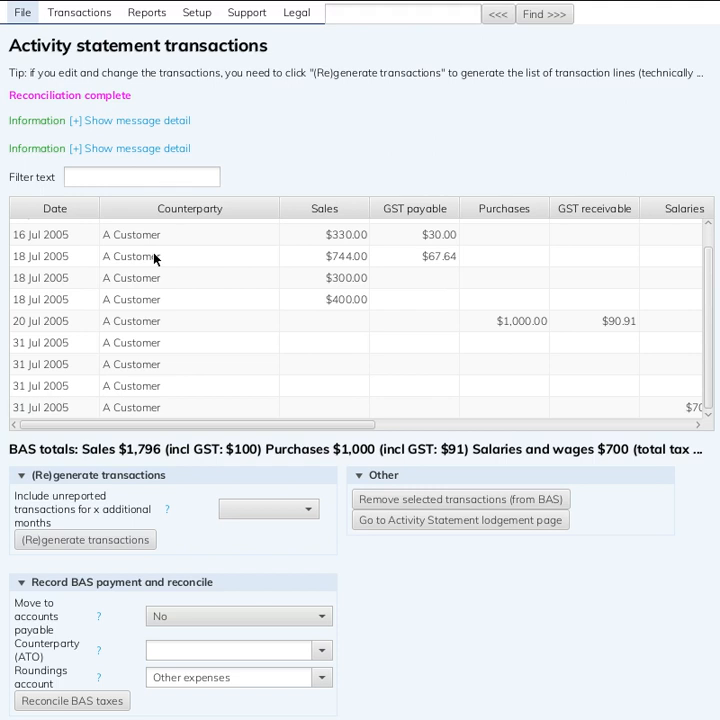
{"action": "scroll", "coordinate": [155, 258], "scroll_direction": "up", "scroll_amount": 1}
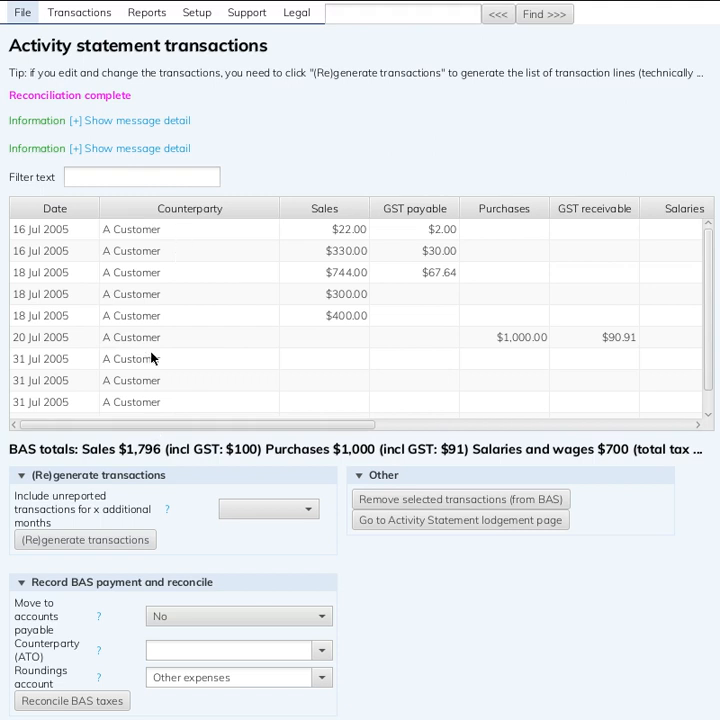
Reconcile the BAS taxes with Move to accounts payable set to Yes and Australian Taxation Office (ATO) as the counterparty
{"action": "left_click", "coordinate": [246, 620]}
{"action": "left_click", "coordinate": [202, 637]}
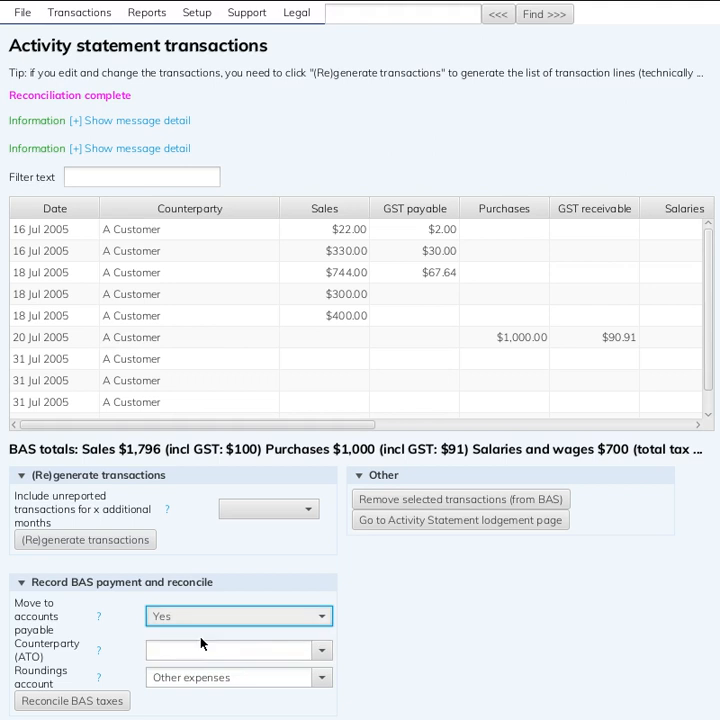
{"action": "left_click", "coordinate": [193, 652]}
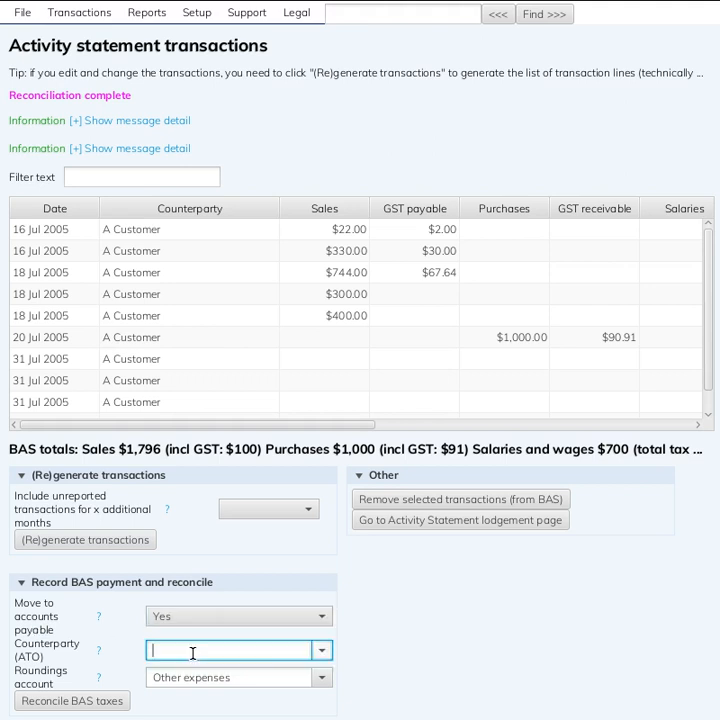
{"action": "type", "text": "ato"}
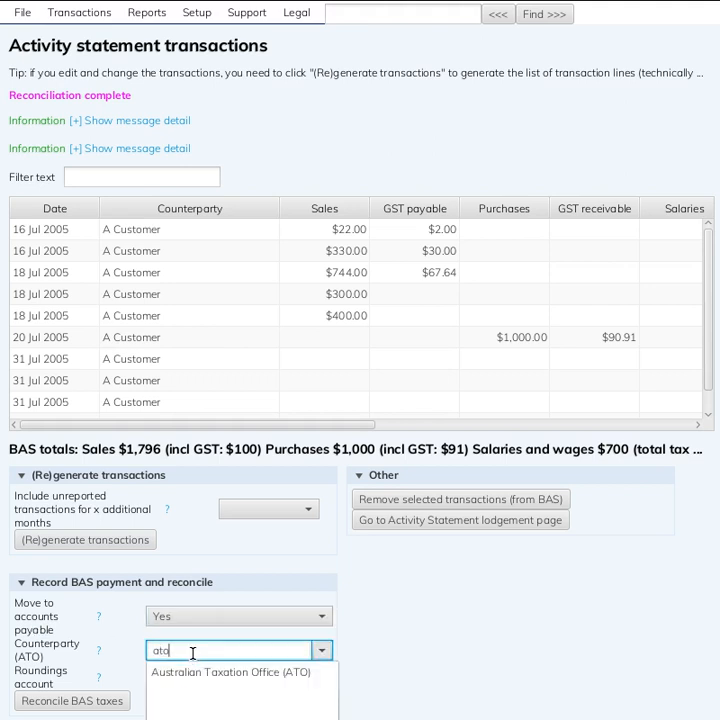
{"action": "left_click", "coordinate": [210, 672]}
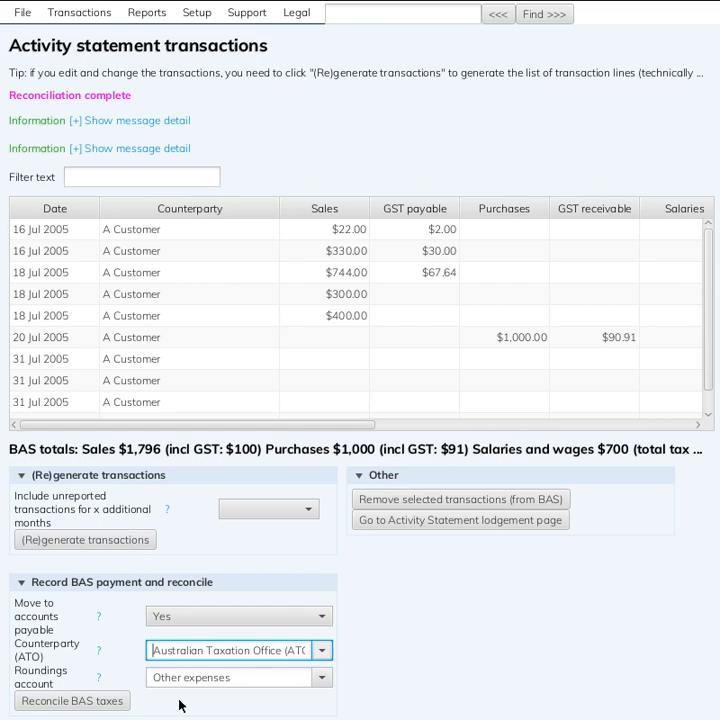
{"action": "left_click", "coordinate": [84, 702]}
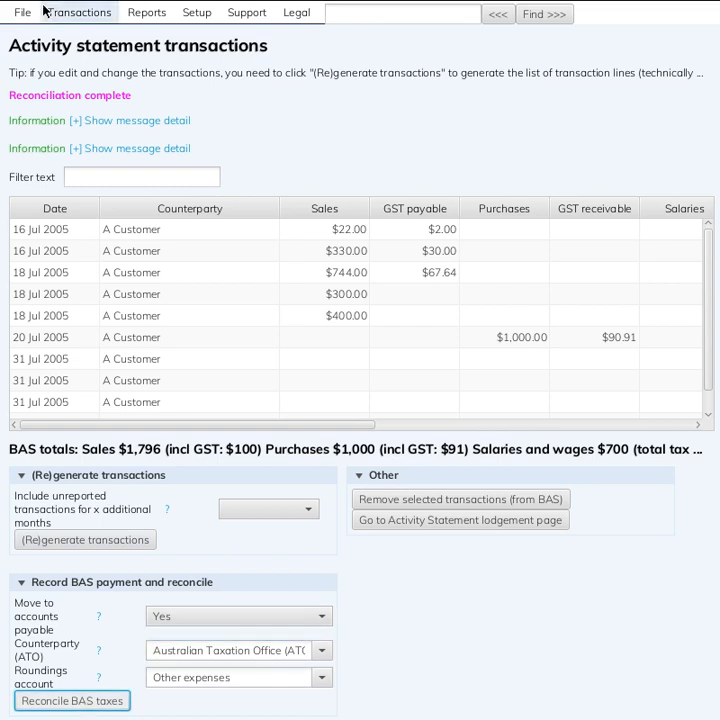
Check the GST and PAYG provisions on the balance sheet and open the GST payable reconciliation
{"action": "left_click", "coordinate": [72, 15]}
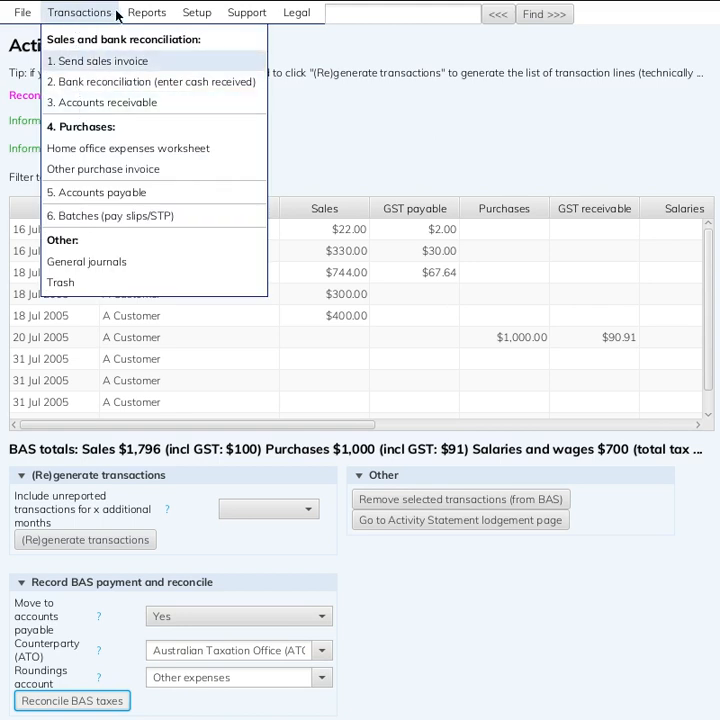
{"action": "mouse_move", "coordinate": [146, 12]}
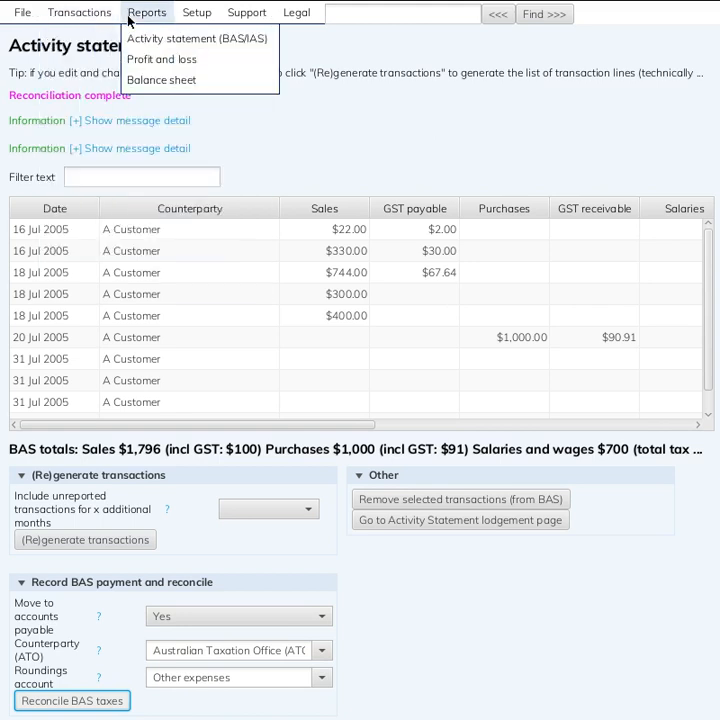
{"action": "left_click", "coordinate": [136, 76]}
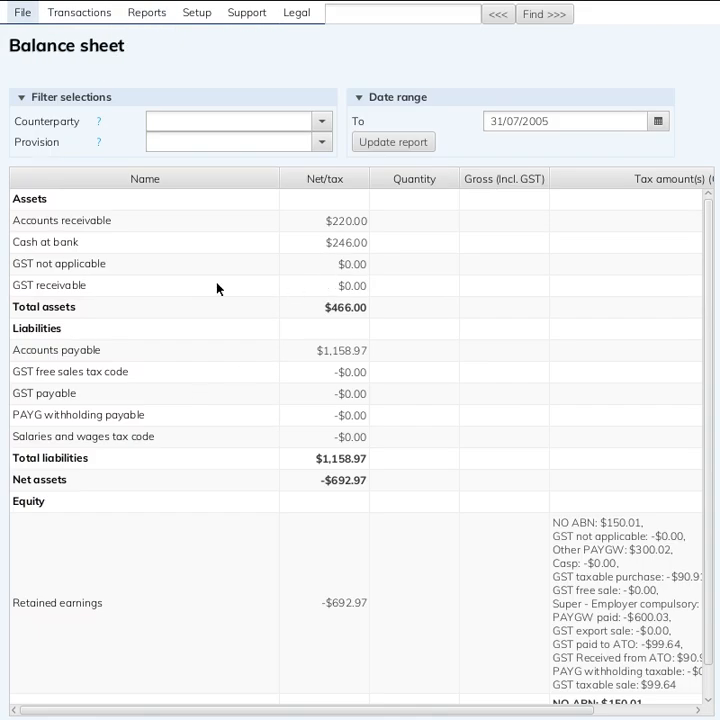
{"action": "left_click", "coordinate": [218, 288]}
{"action": "left_click", "coordinate": [128, 393]}
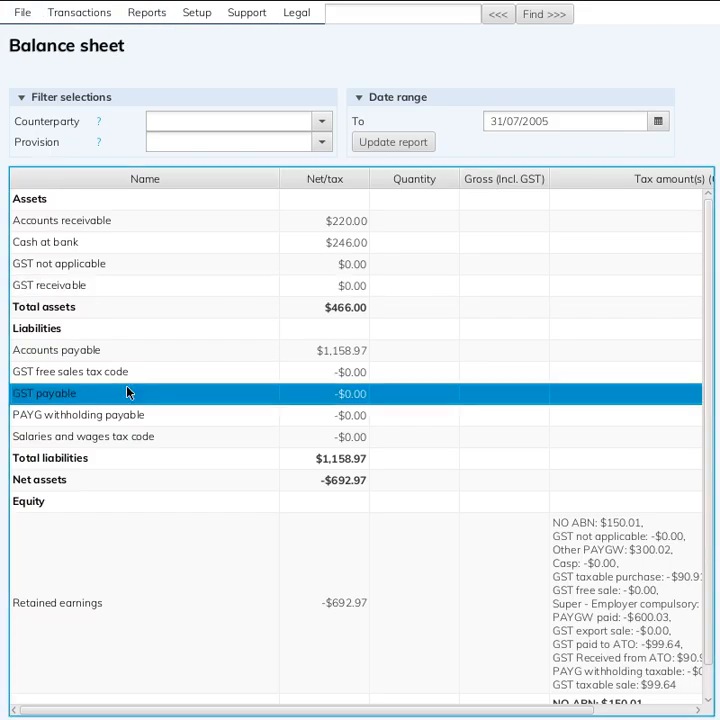
{"action": "double_click", "coordinate": [371, 400]}
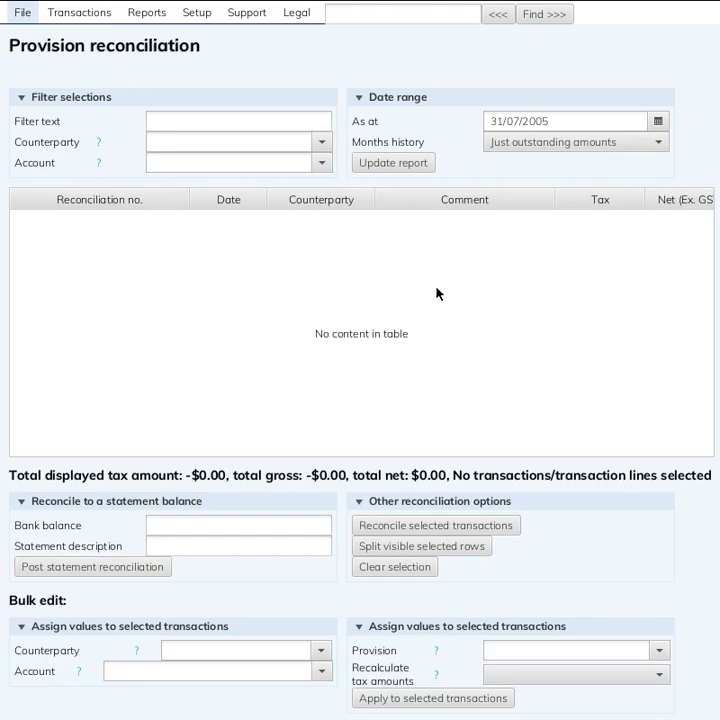
Update the GST payable reconciliation to show 1 year of history and select the Australian Taxation Office entry
{"action": "left_click", "coordinate": [551, 146]}
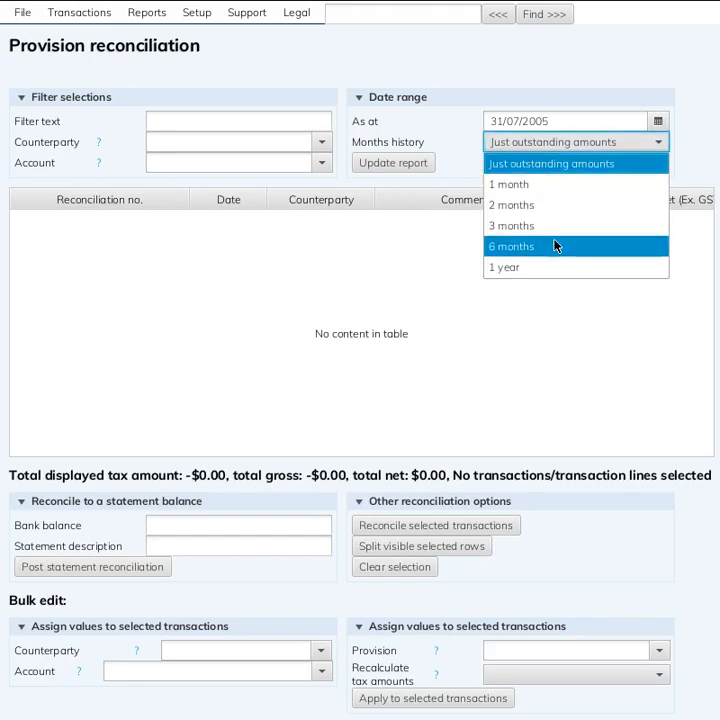
{"action": "left_click", "coordinate": [554, 266]}
{"action": "left_click", "coordinate": [423, 163]}
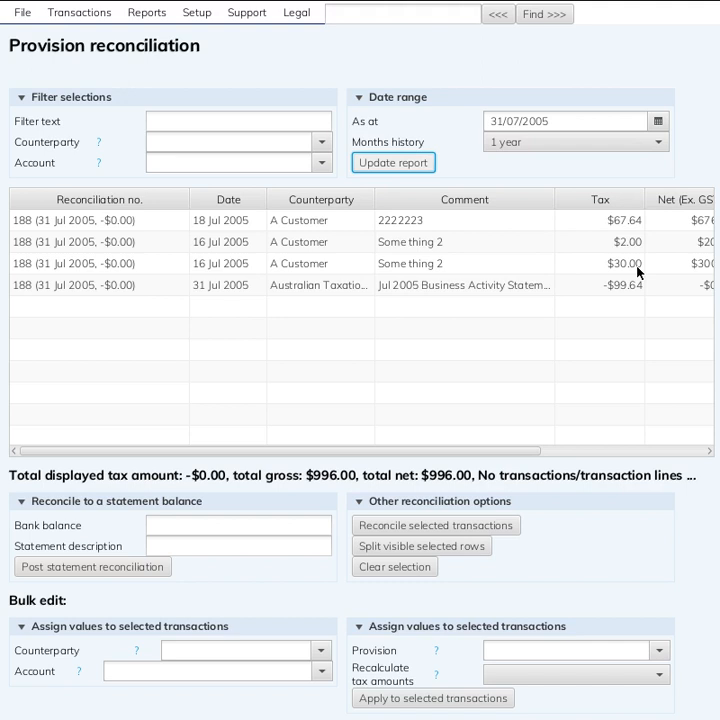
{"action": "left_click", "coordinate": [603, 286]}
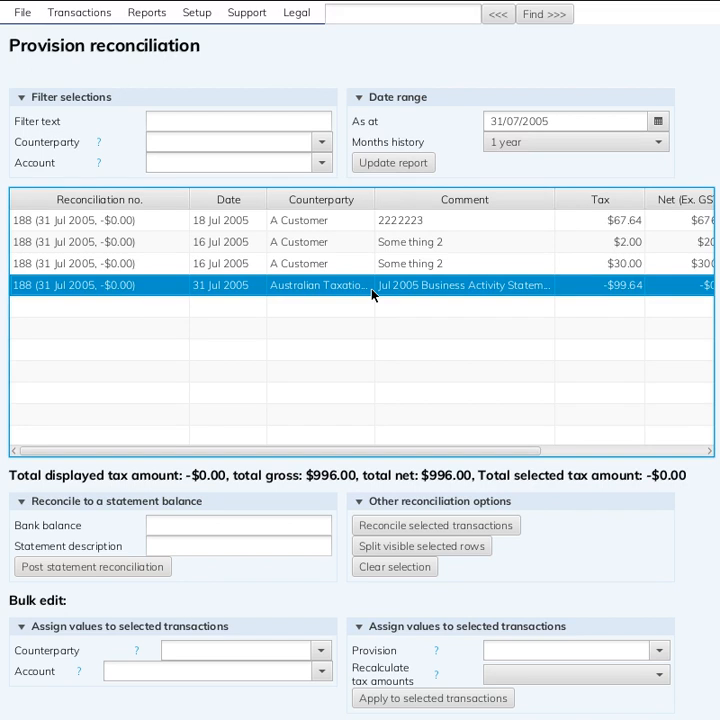
Find the Australian Taxation Office entry in accounts payable, check its amount and open its July 2005 Business Activity Statement purchase invoice
{"action": "left_click", "coordinate": [89, 19]}
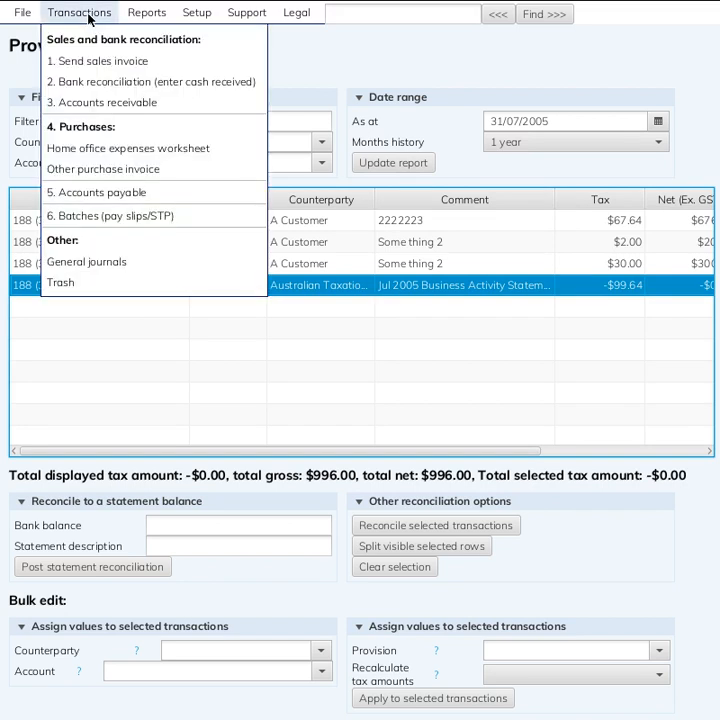
{"action": "left_click", "coordinate": [104, 194]}
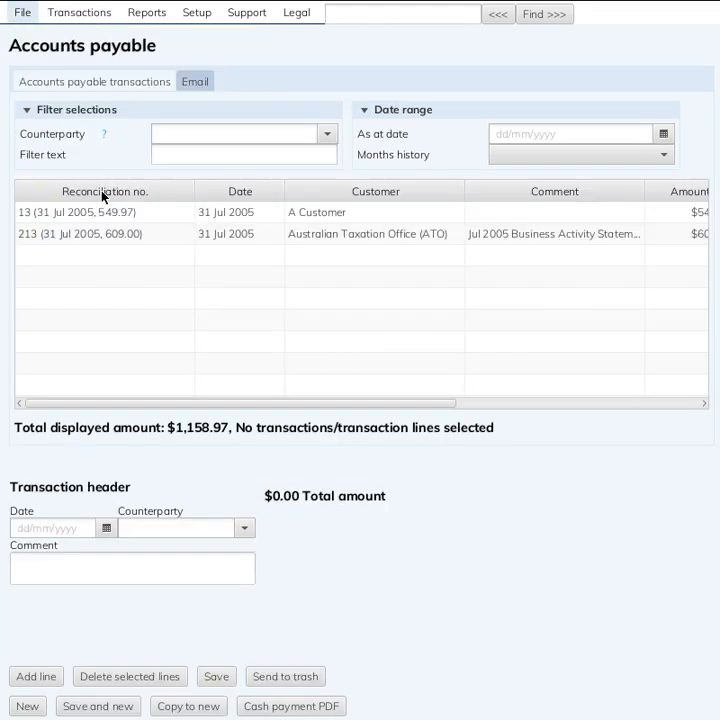
{"action": "left_click", "coordinate": [147, 242]}
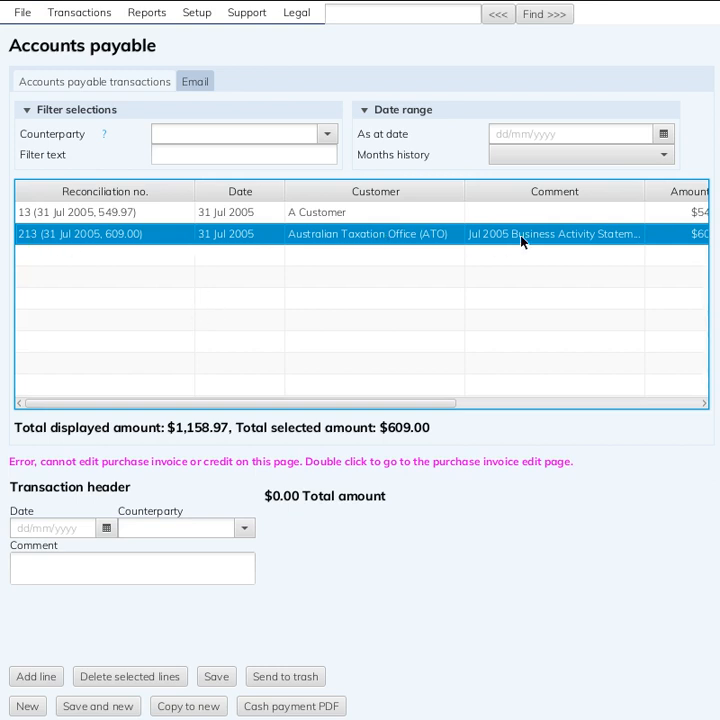
{"action": "left_click_drag", "start_coordinate": [426, 404], "coordinate": [599, 405]}
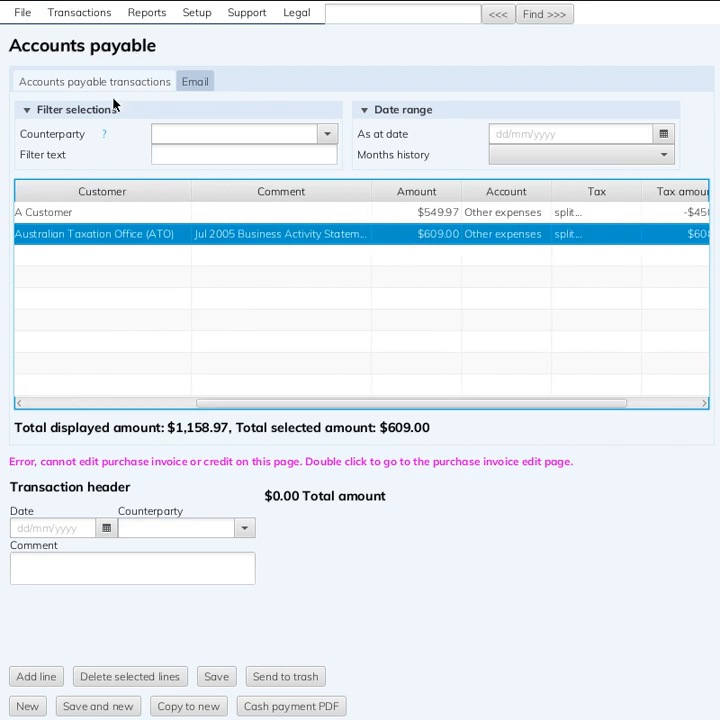
{"action": "double_click", "coordinate": [114, 239]}
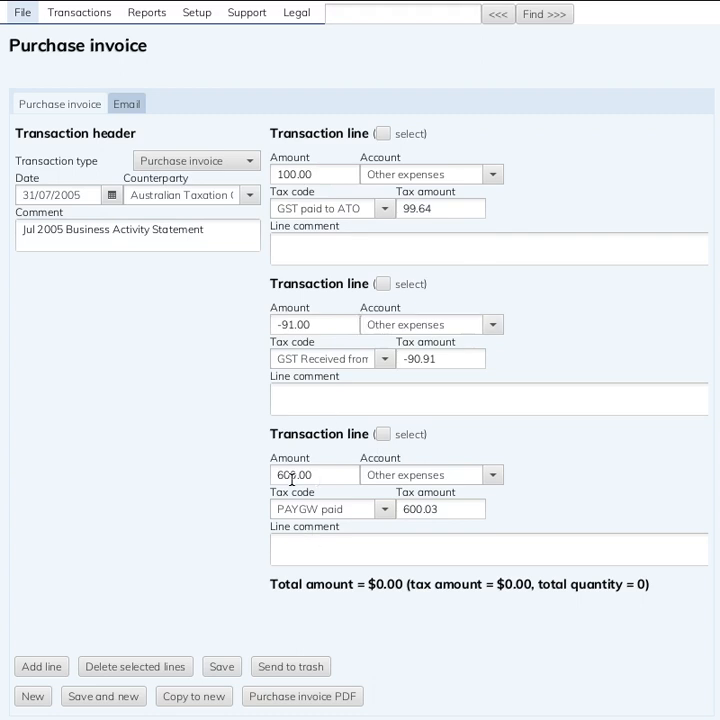
Open the lodgement page of the July 2005 Business Activity Statement and review its GST, PAYGW and payment or refund amounts
{"action": "left_click", "coordinate": [148, 17]}
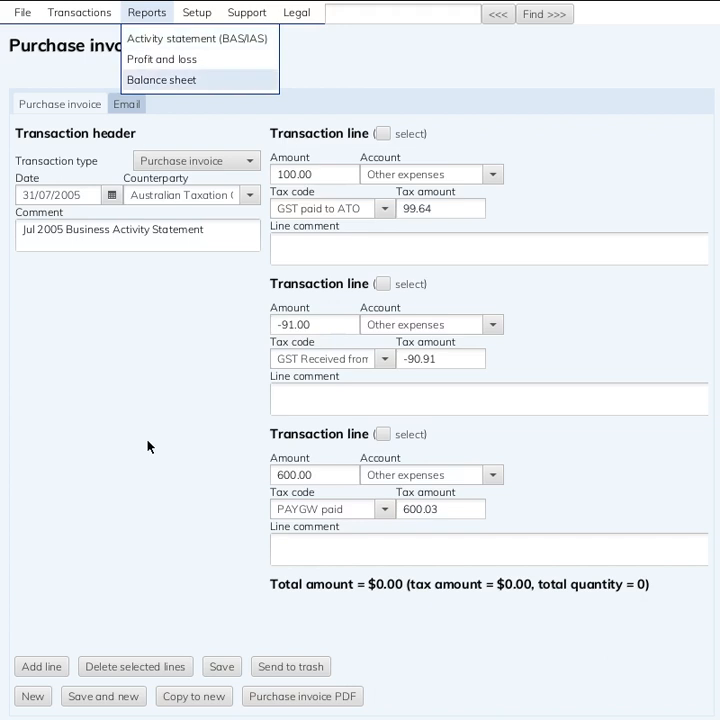
{"action": "left_click", "coordinate": [156, 40]}
{"action": "double_click", "coordinate": [172, 182]}
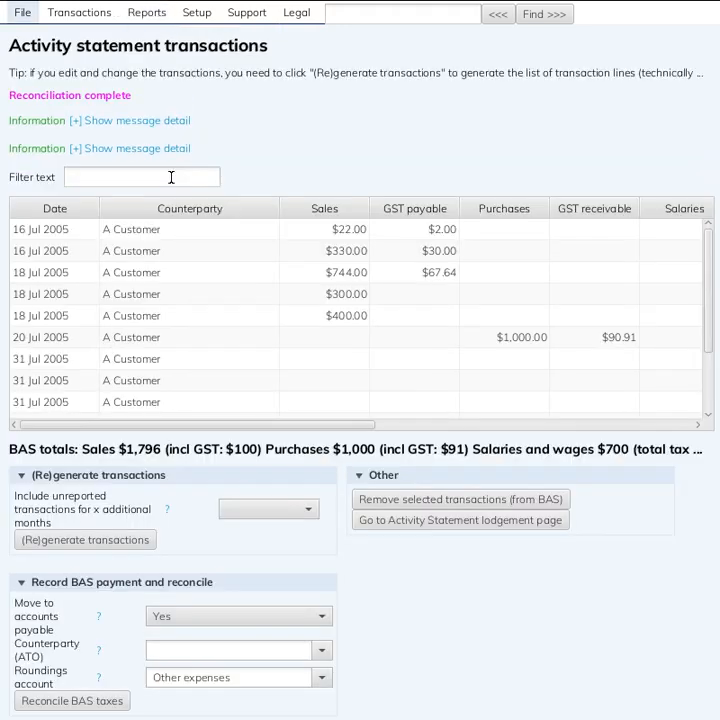
{"action": "left_click", "coordinate": [472, 524]}
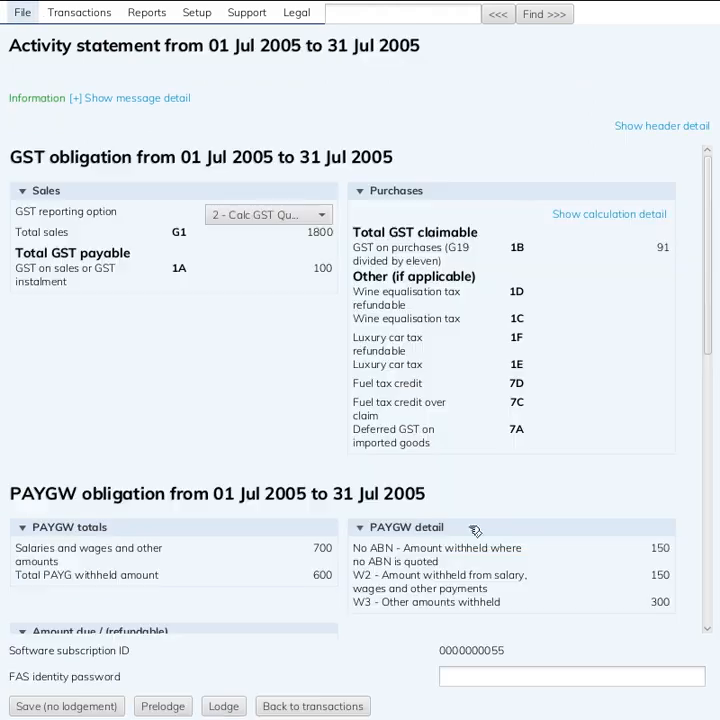
{"action": "scroll", "coordinate": [415, 554], "scroll_direction": "down", "scroll_amount": 5}
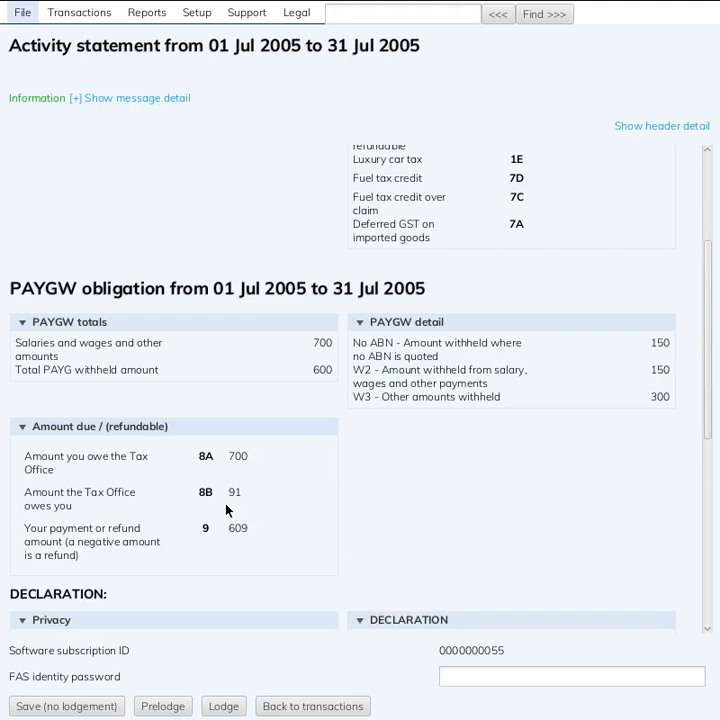
Select the Australian Taxation Office invoice in accounts payable and start its payment, dated 07/04/2019 with Australian Taxation Office (ATO) as counterparty
{"action": "left_click", "coordinate": [63, 20]}
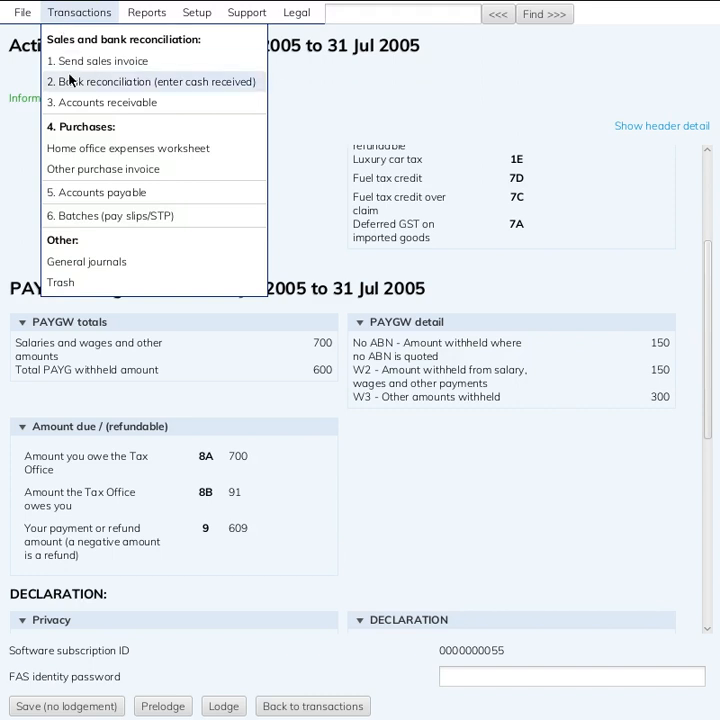
{"action": "left_click", "coordinate": [92, 193]}
{"action": "left_click", "coordinate": [112, 236]}
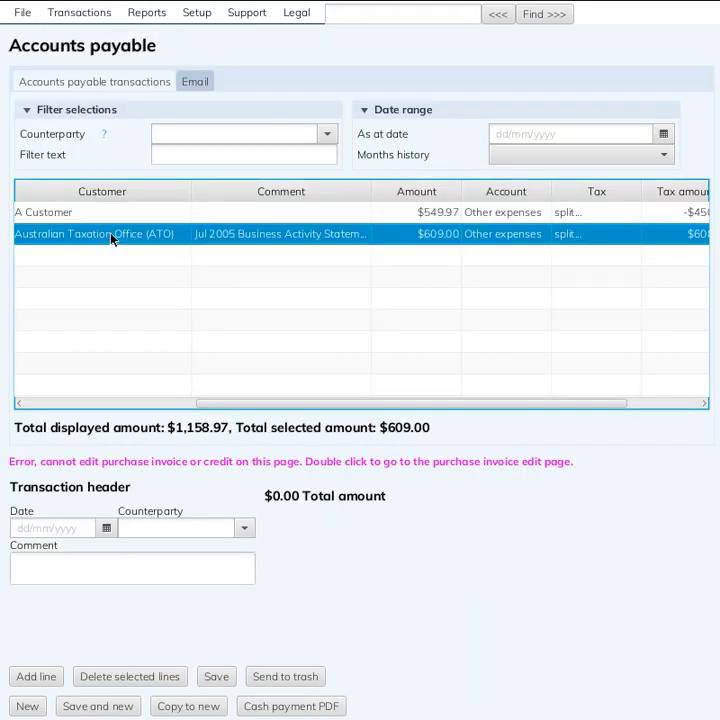
{"action": "left_click", "coordinate": [105, 529]}
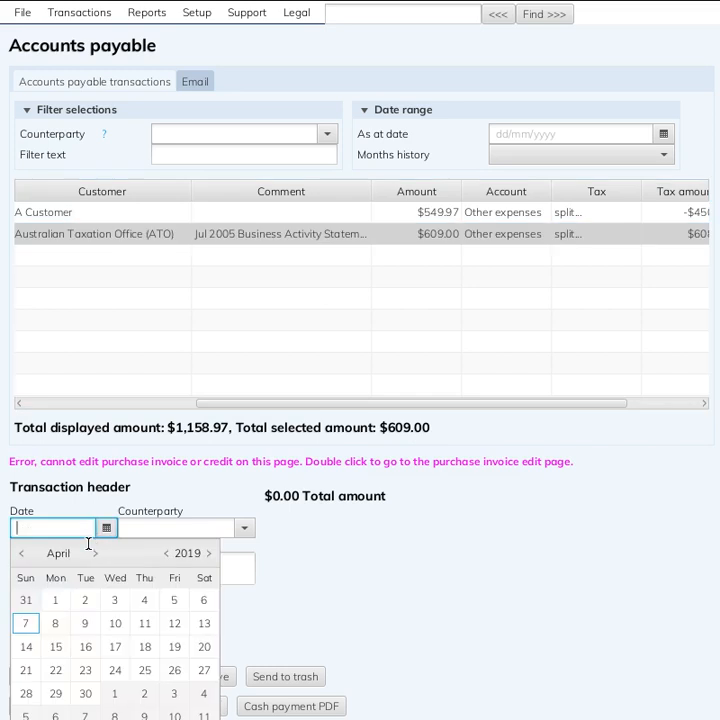
{"action": "left_click", "coordinate": [19, 623]}
{"action": "left_click", "coordinate": [206, 530]}
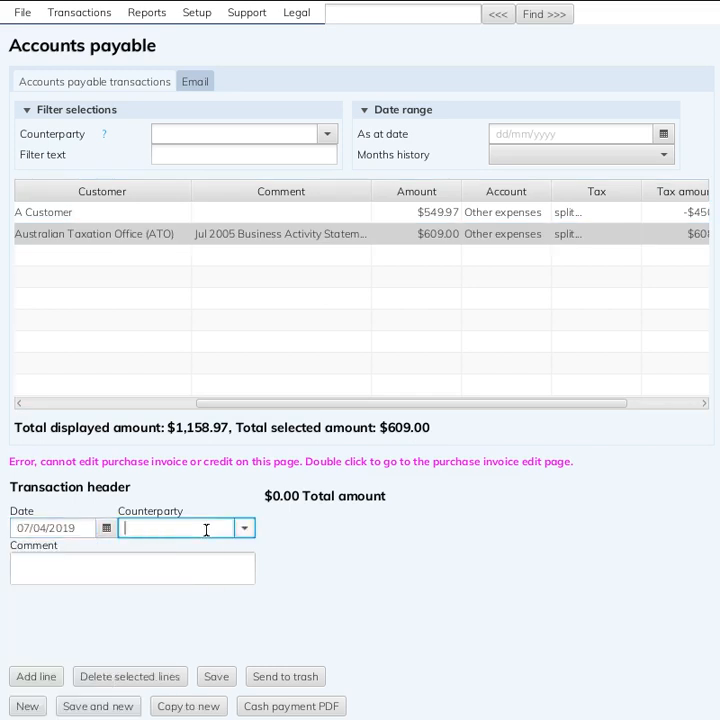
{"action": "type", "text": "atio"}
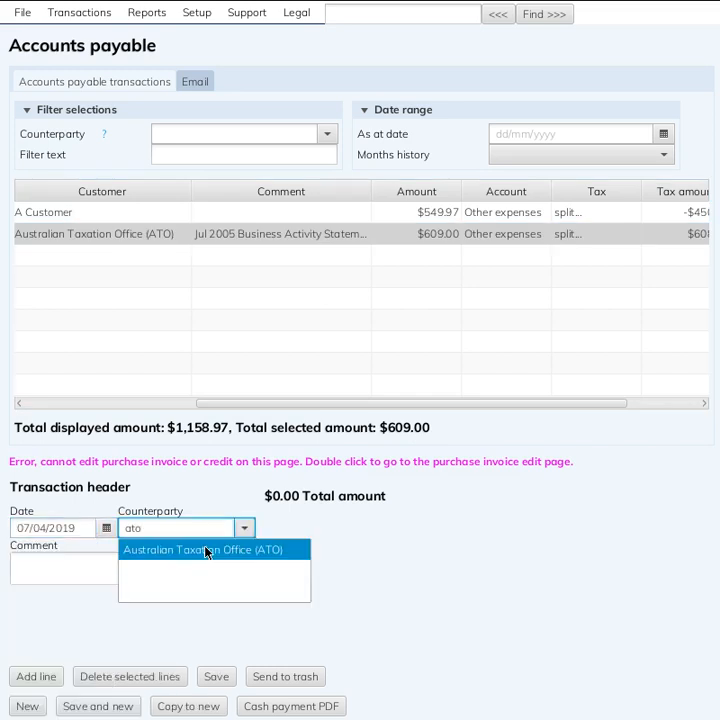
{"action": "left_click", "coordinate": [206, 550]}
Give the payment the comment "Pay Jul 2005 BAS" and an amount of 609.00 against Invoice: 30, and save it
{"action": "left_click", "coordinate": [180, 563]}
{"action": "type", "text": "Pay"}
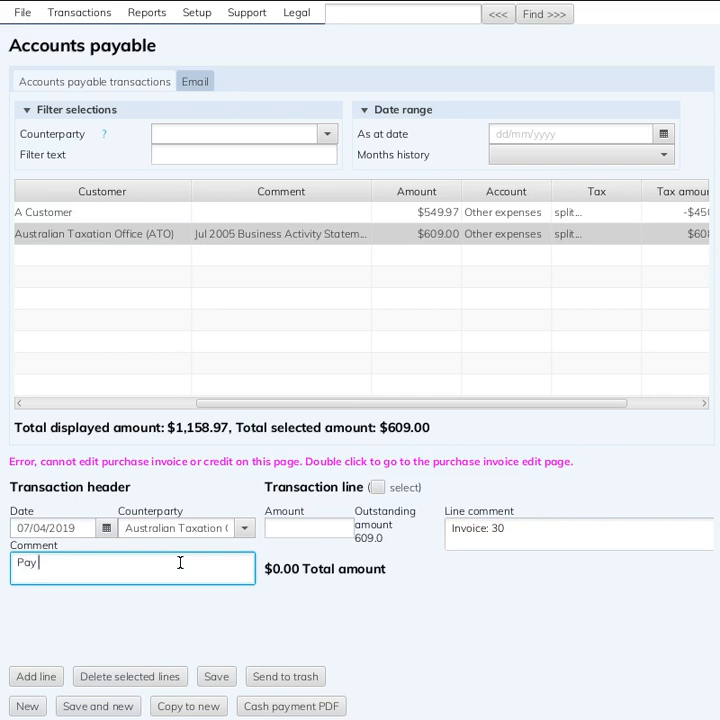
{"action": "type", "text": " Jul 2005 BAS"}
{"action": "left_click", "coordinate": [321, 530]}
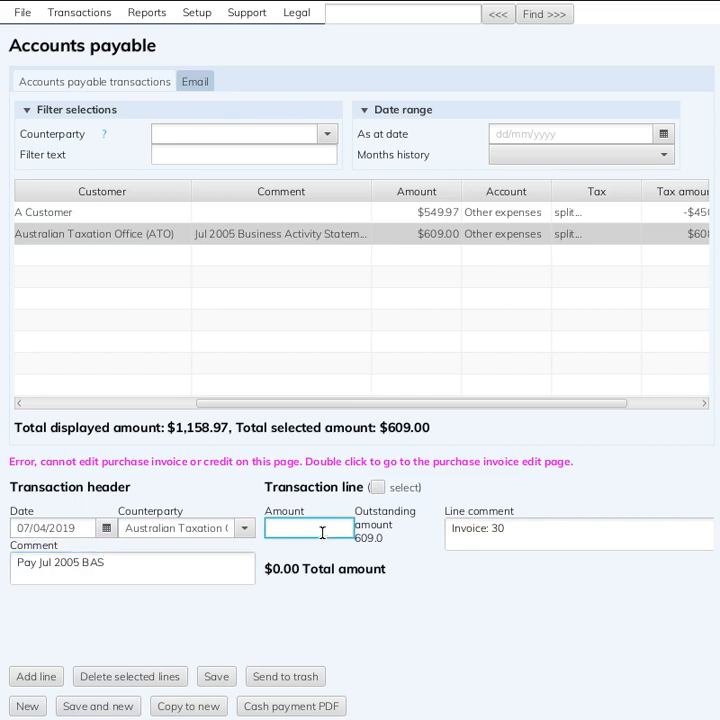
{"action": "type", "text": "609"}
{"action": "key", "text": "Tab"}
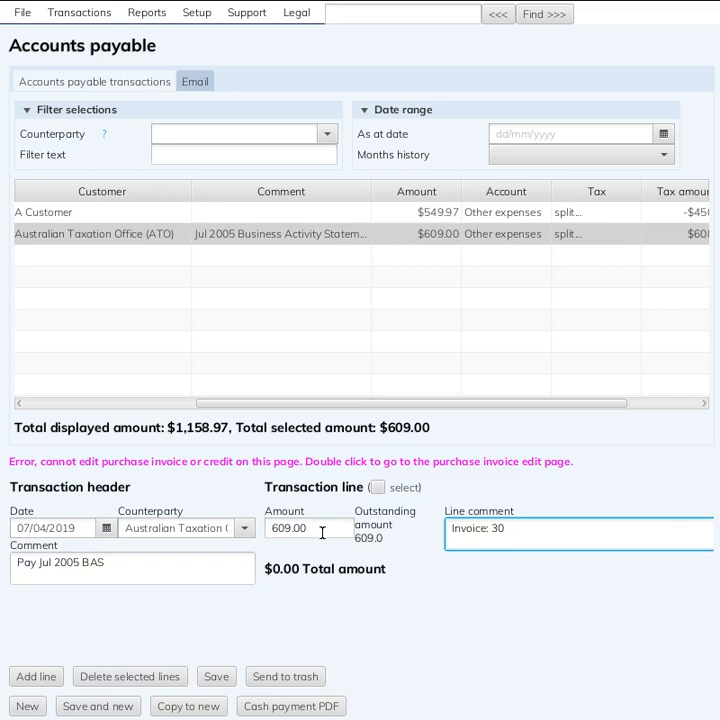
{"action": "left_click", "coordinate": [218, 674]}
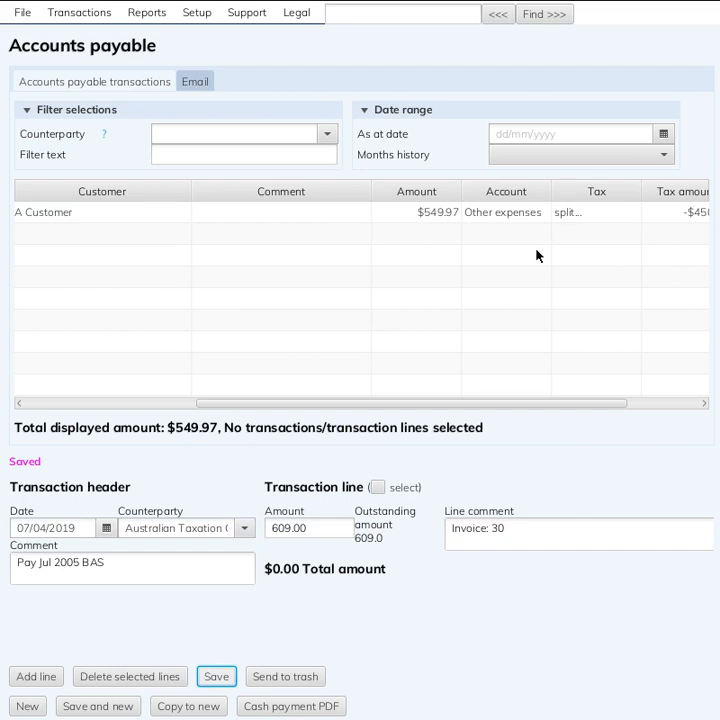
Show accounts payable as at 30/04/2019 with 1 month of history and check the reconciliation of the ATO invoice and its payment
{"action": "left_click", "coordinate": [660, 136]}
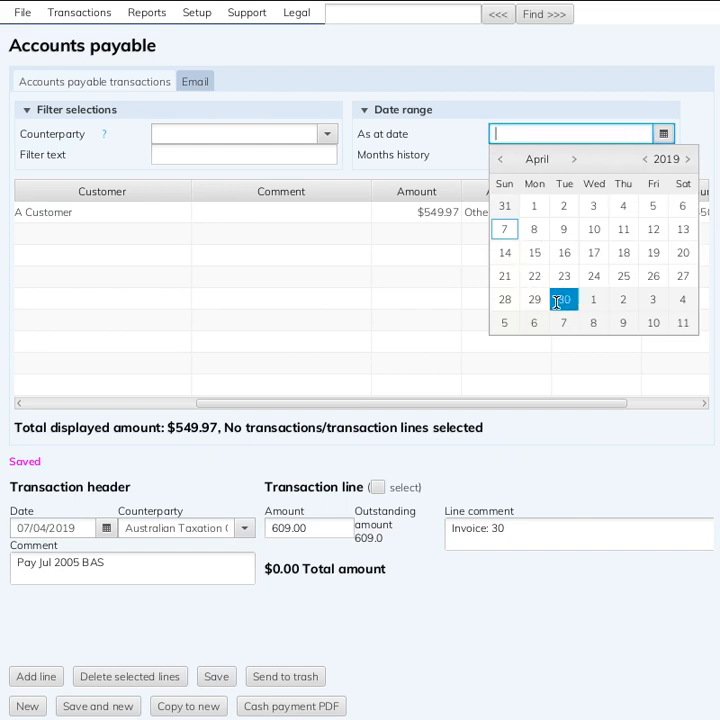
{"action": "left_click", "coordinate": [564, 299]}
{"action": "left_click", "coordinate": [615, 156]}
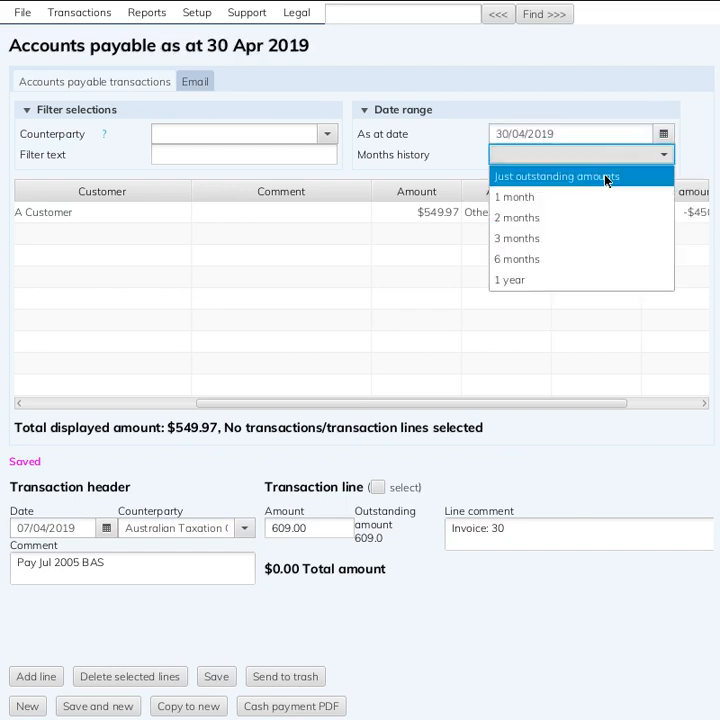
{"action": "left_click", "coordinate": [605, 196]}
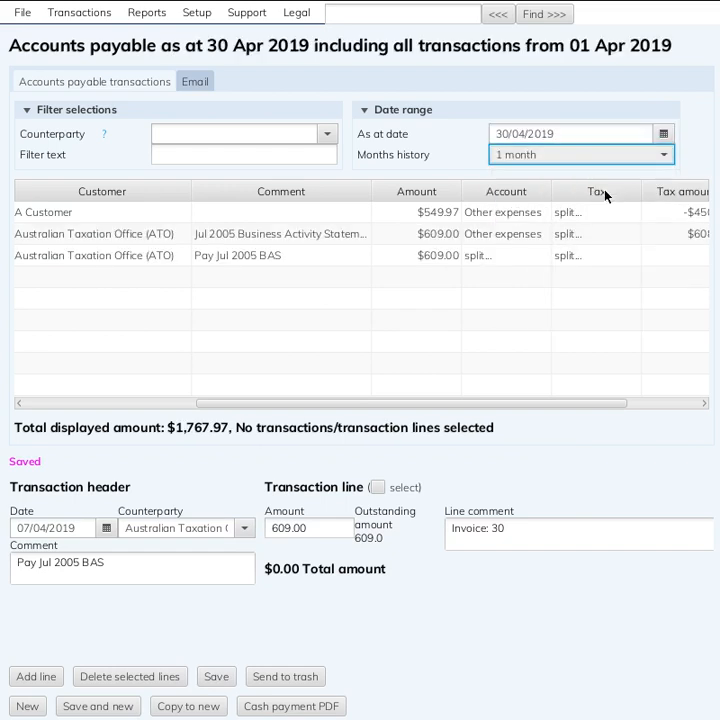
{"action": "left_click", "coordinate": [178, 239]}
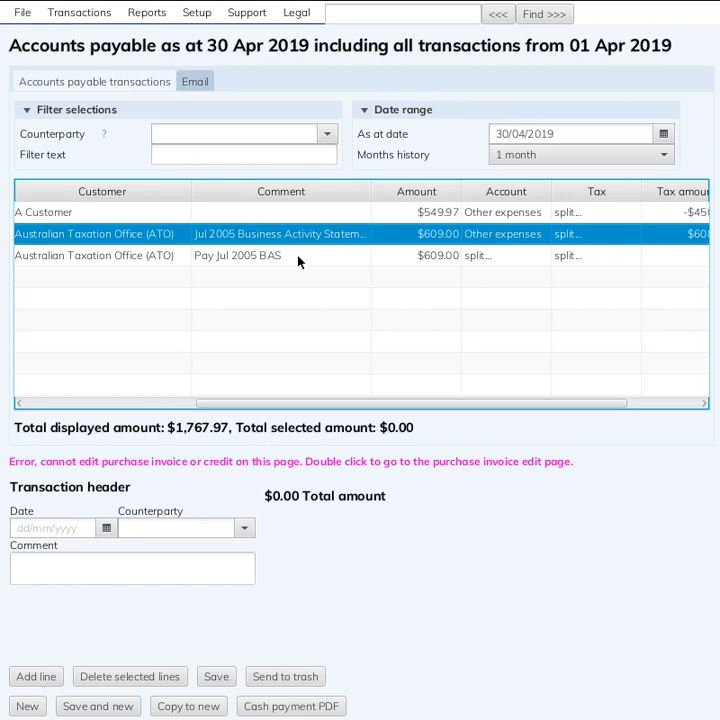
{"action": "left_click", "coordinate": [482, 258]}
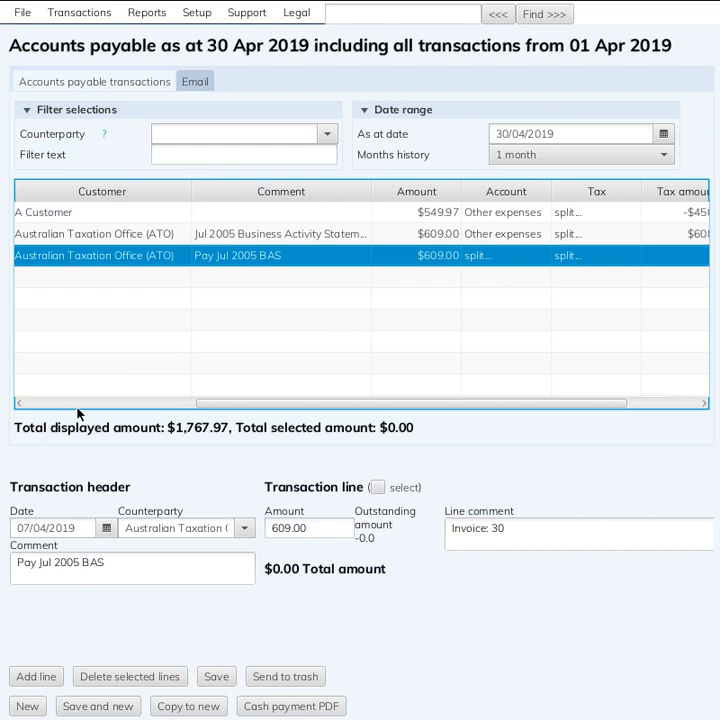
{"action": "scroll", "coordinate": [78, 408], "scroll_direction": "left", "scroll_amount": 5}
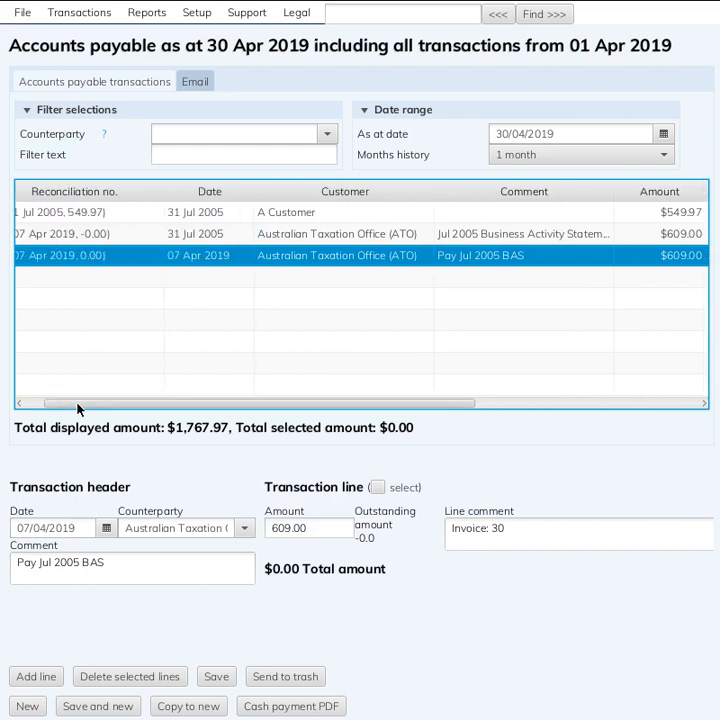